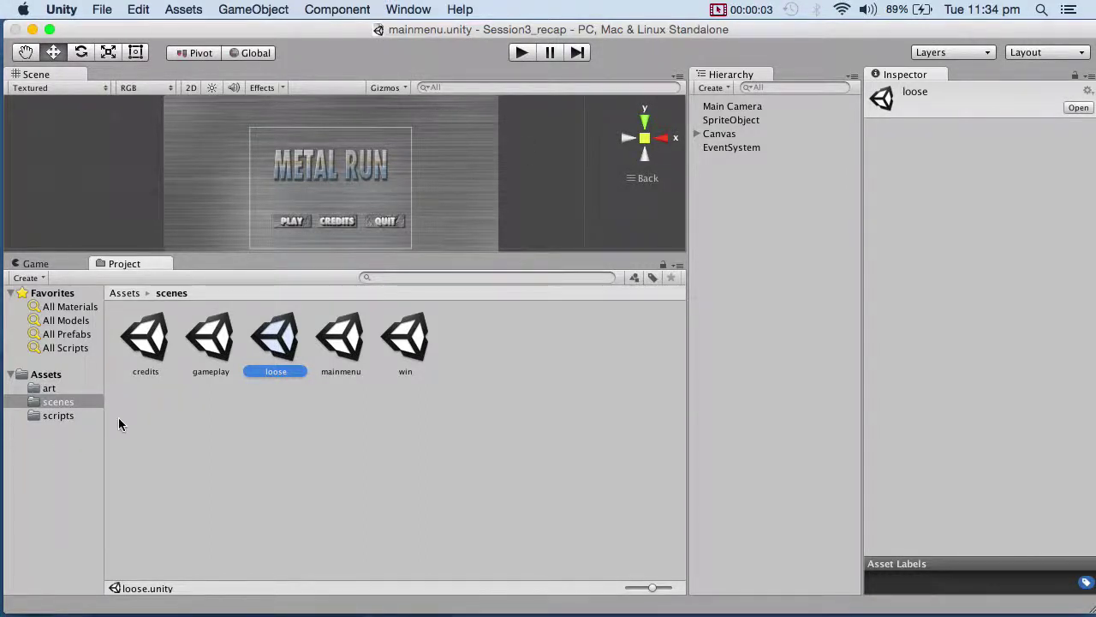
Preview the credits, gameplay, loose, mainmenu and win scene assets.
left_click(146, 342)
left_click(223, 342)
left_click(274, 341)
left_click(341, 341)
left_click(403, 341)
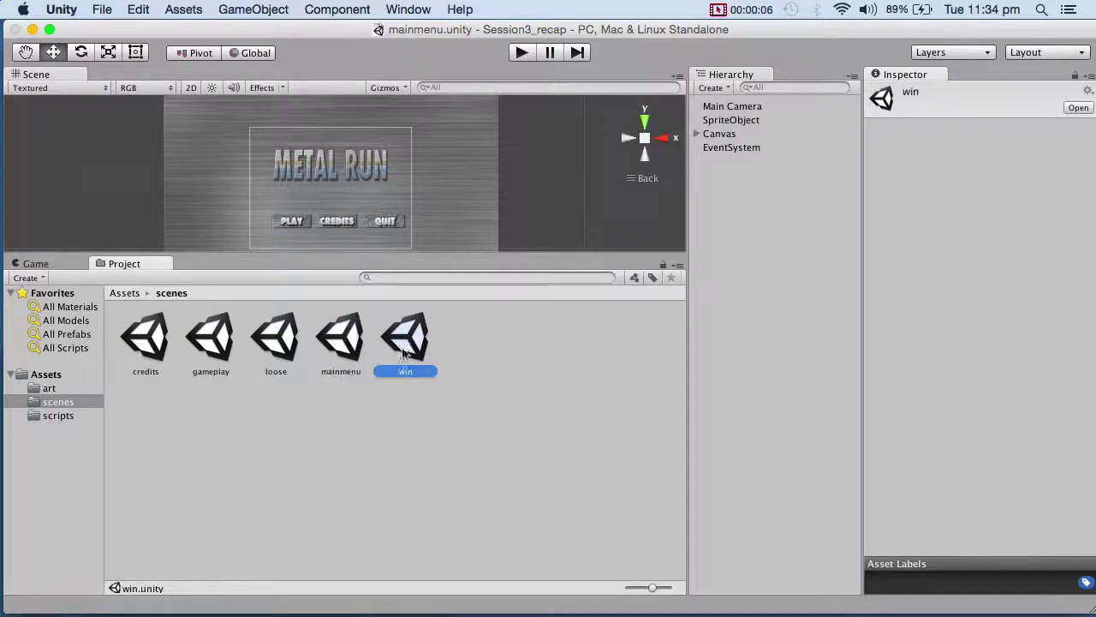
left_click(341, 338)
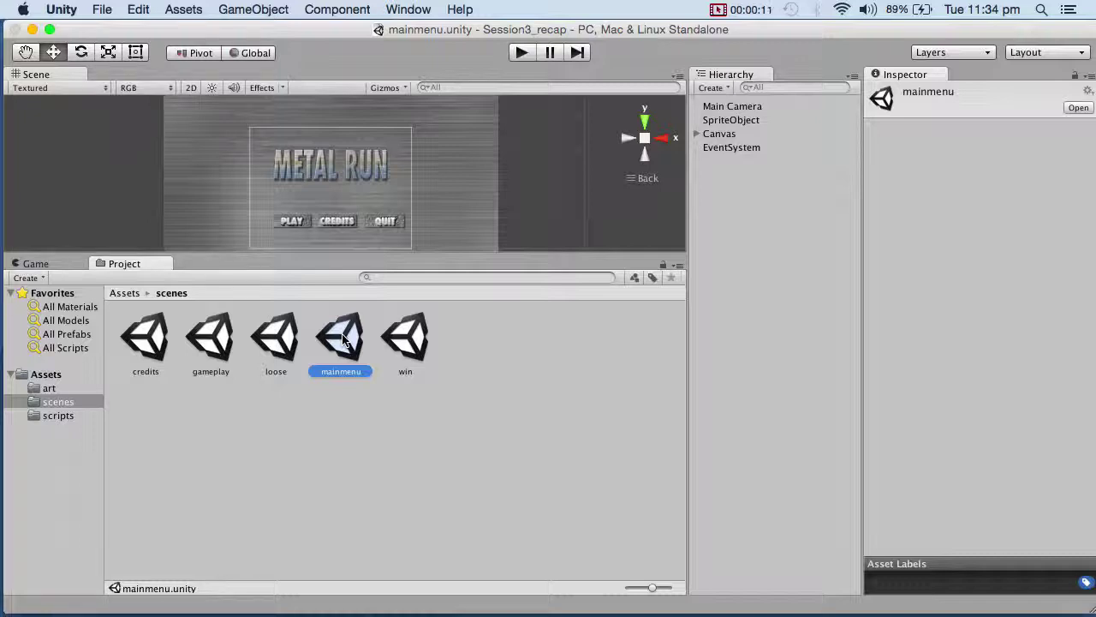
Inspect SpriteObject and Main Camera in the current scene's Hierarchy.
left_click(750, 126)
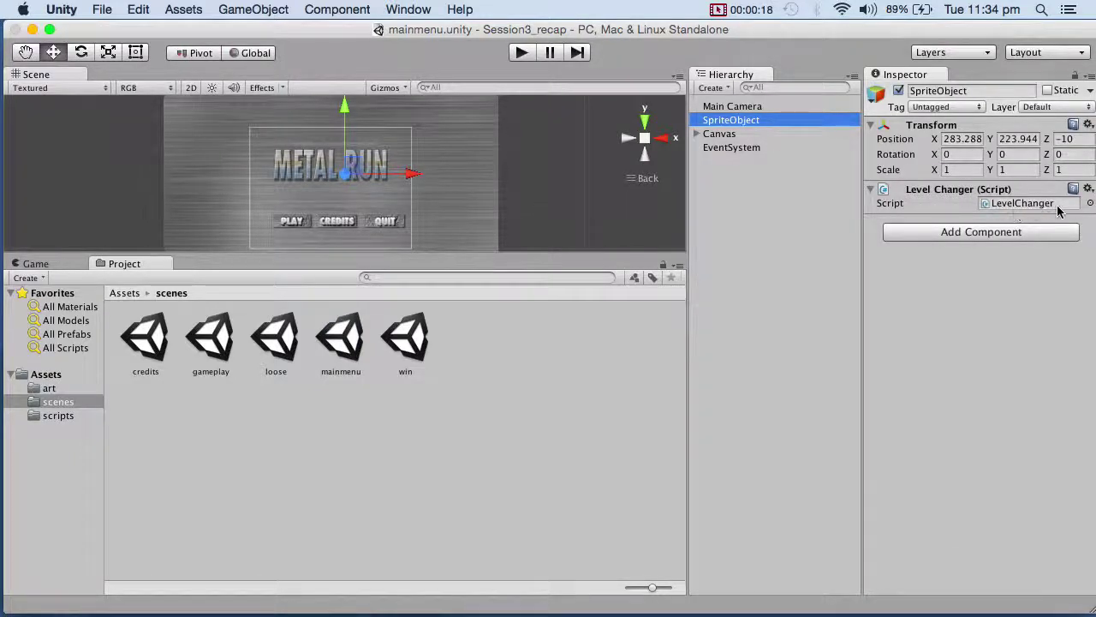
right_click(768, 122)
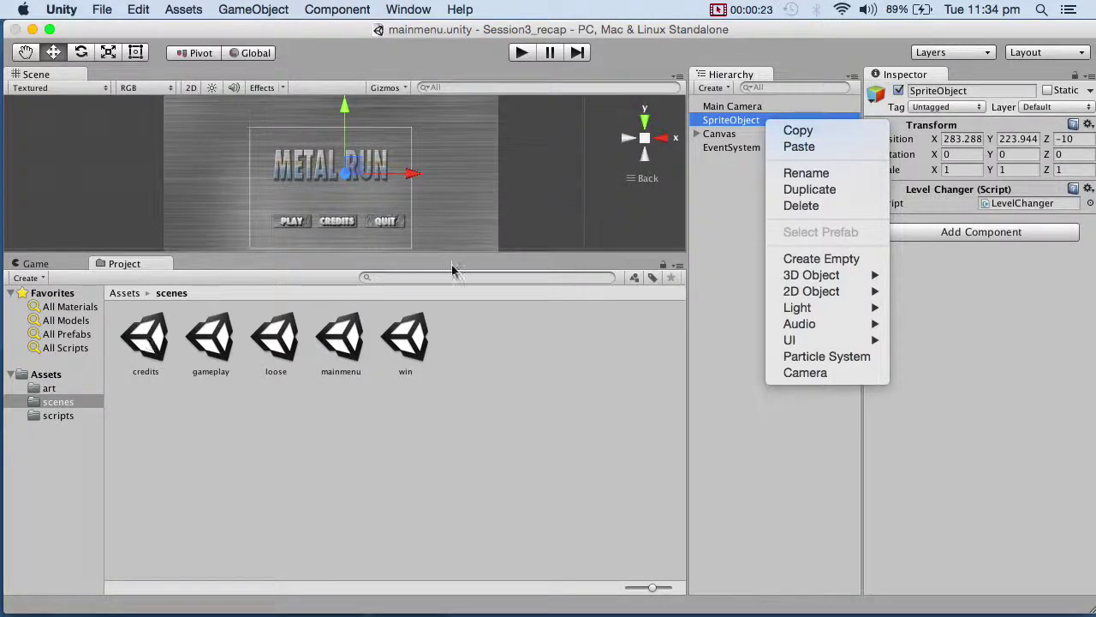
left_click(985, 372)
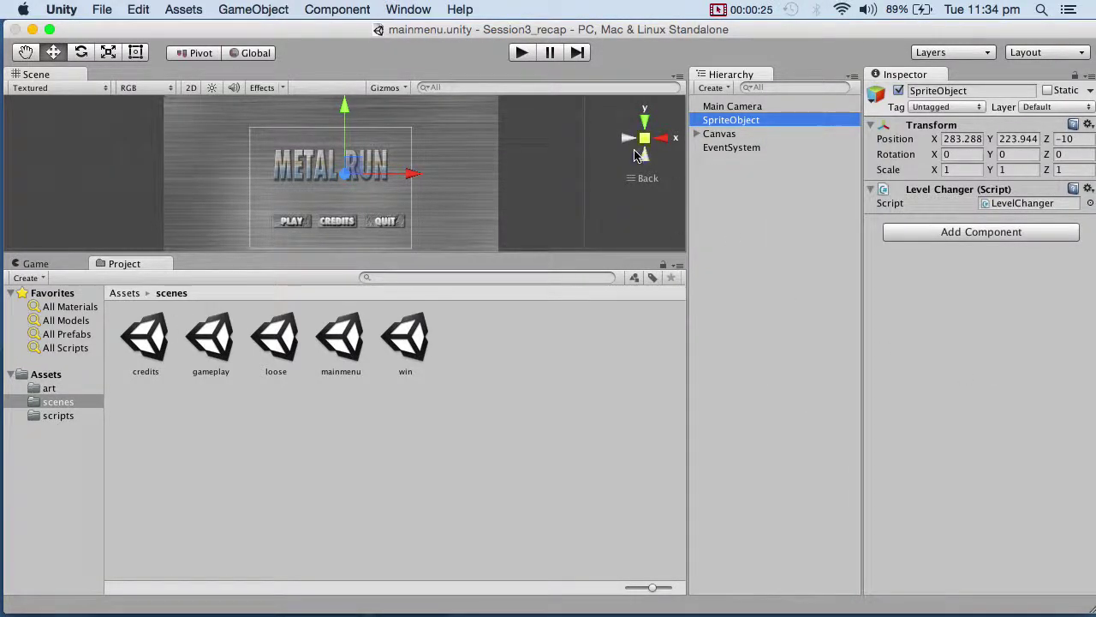
left_click(730, 123)
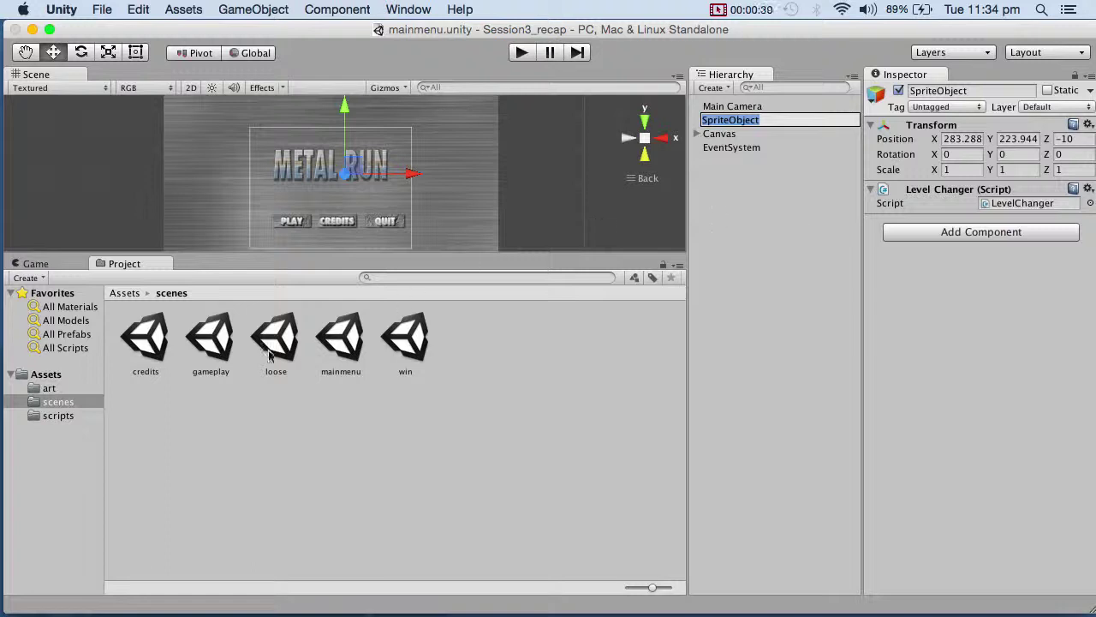
left_click(719, 105)
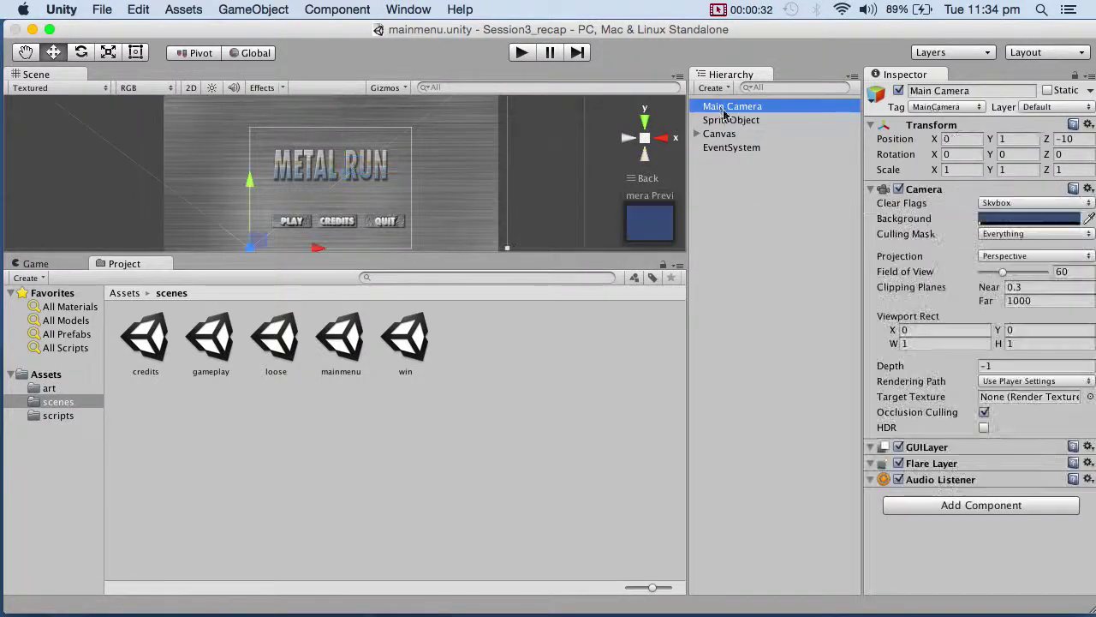
left_click(732, 121)
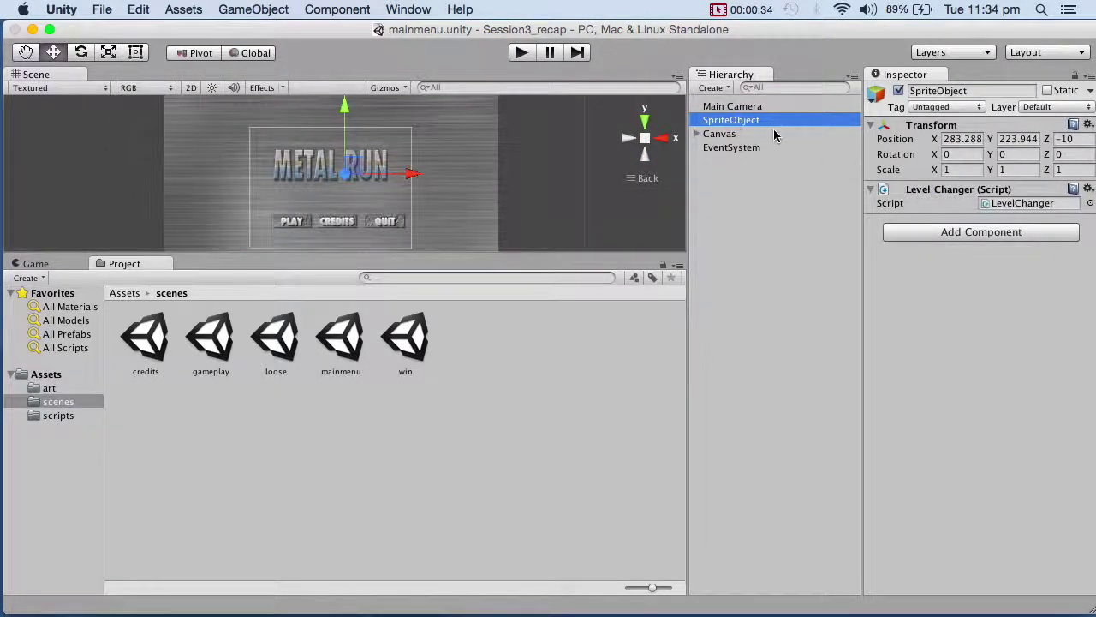
Read the LevelChanger script and check it on SpriteObject.
left_click(56, 416)
left_click(145, 343)
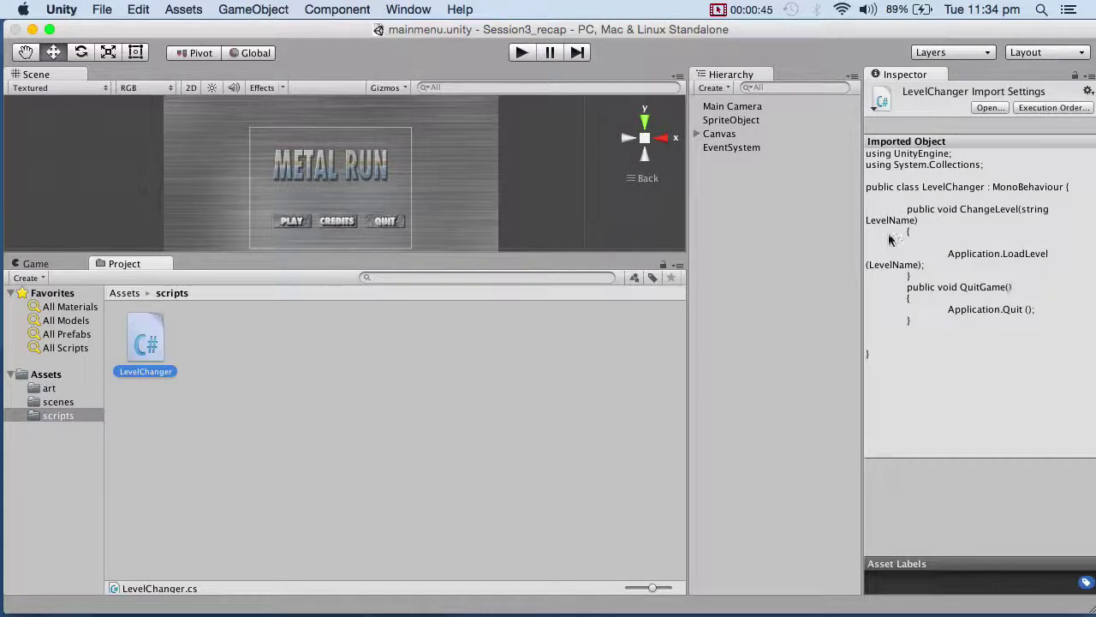
left_click(732, 120)
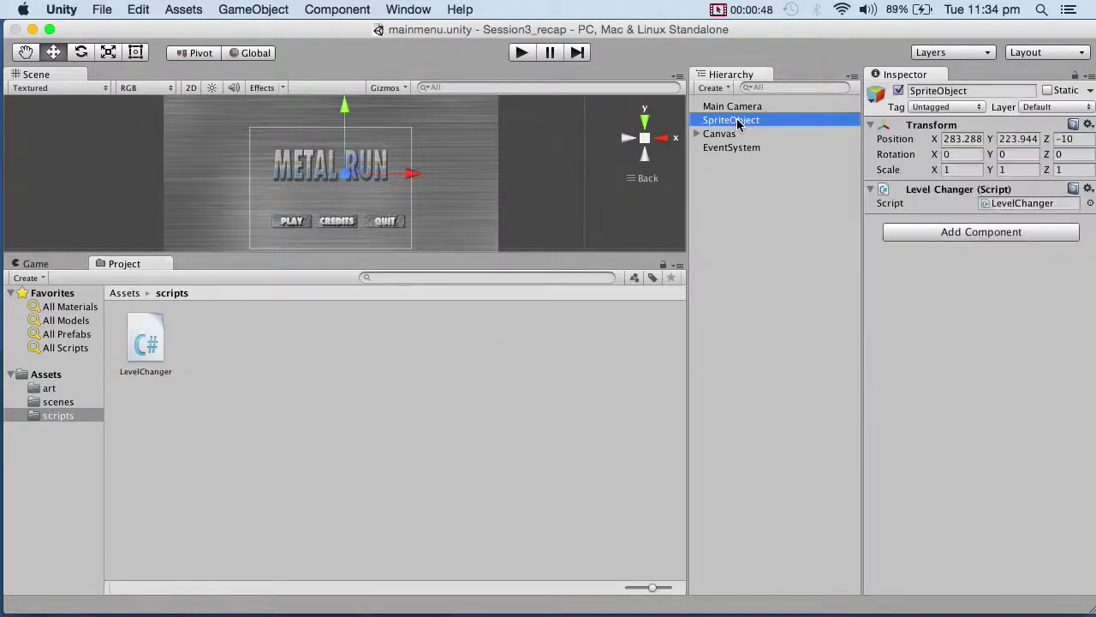
Open the credits scene and show the art folder's sprites.
left_click(55, 402)
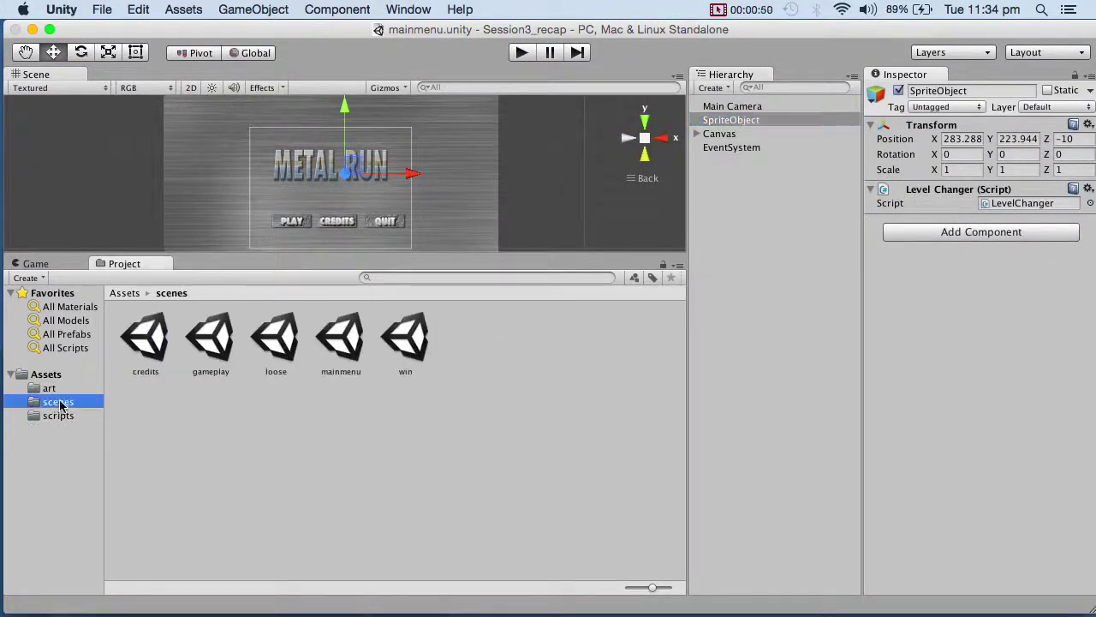
left_click(154, 343)
double_click(154, 343)
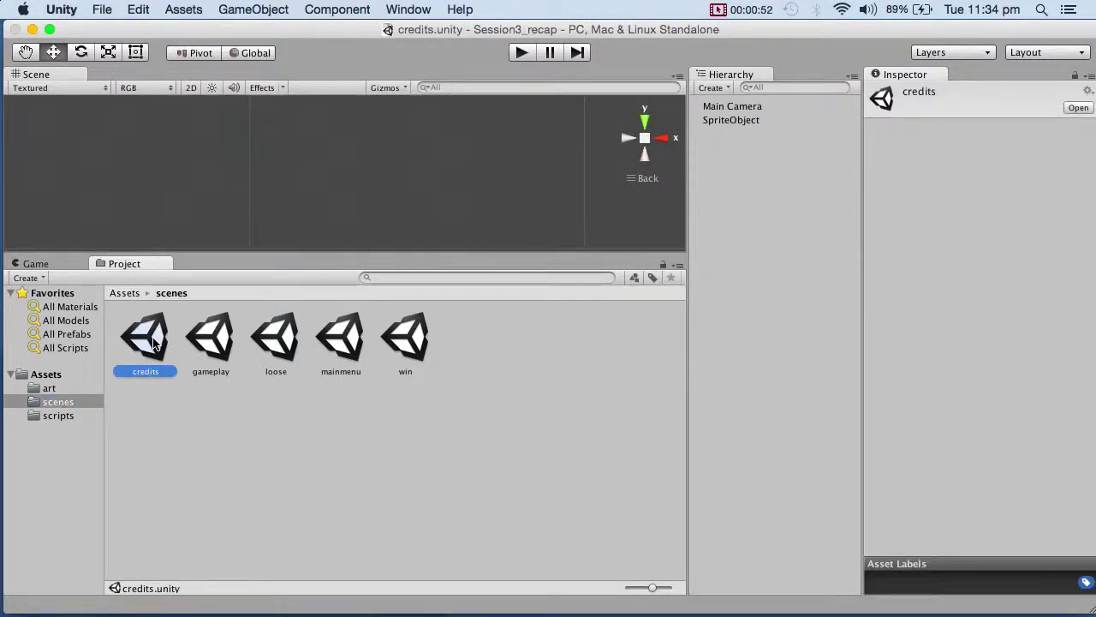
left_click(743, 122)
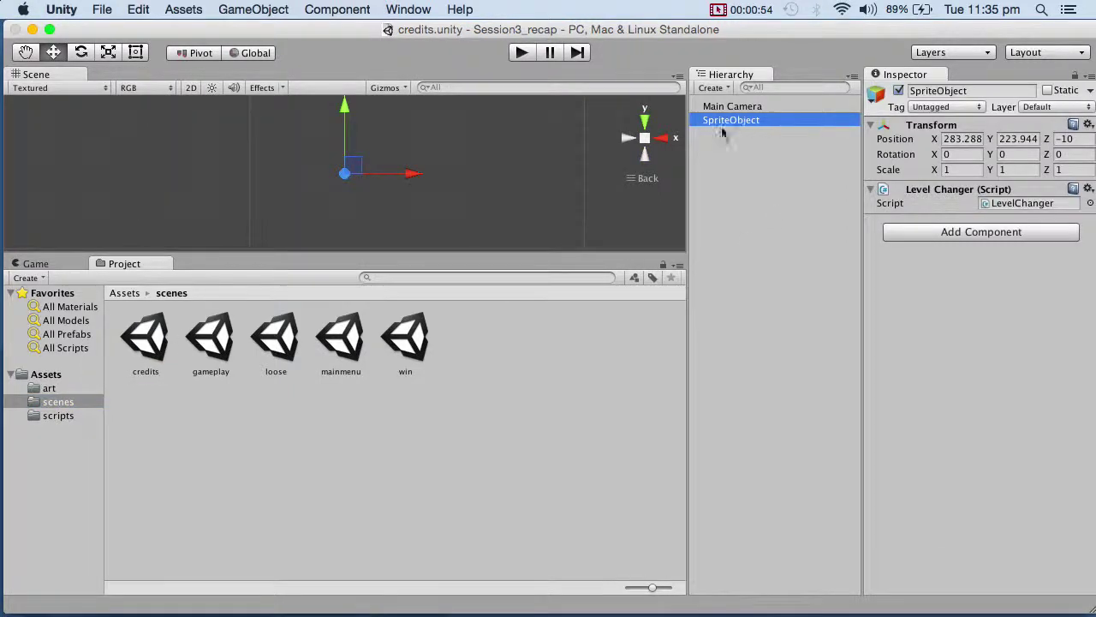
left_click(48, 390)
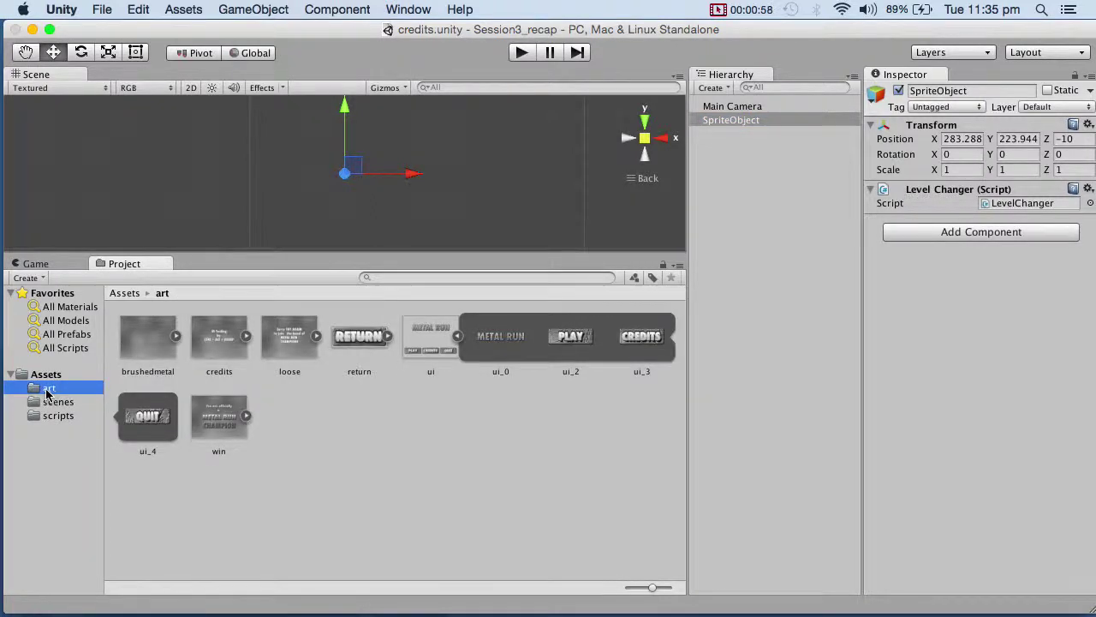
Add a UI Canvas under the credits scene's SpriteObject, creating an EventSystem.
right_click(750, 122)
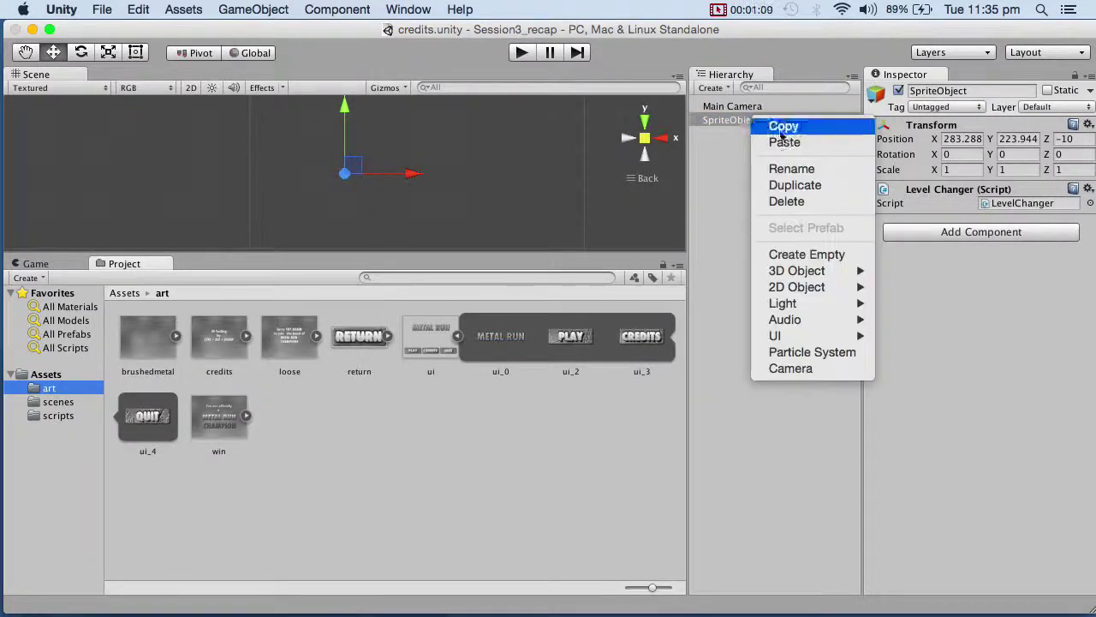
mouse_move(790, 335)
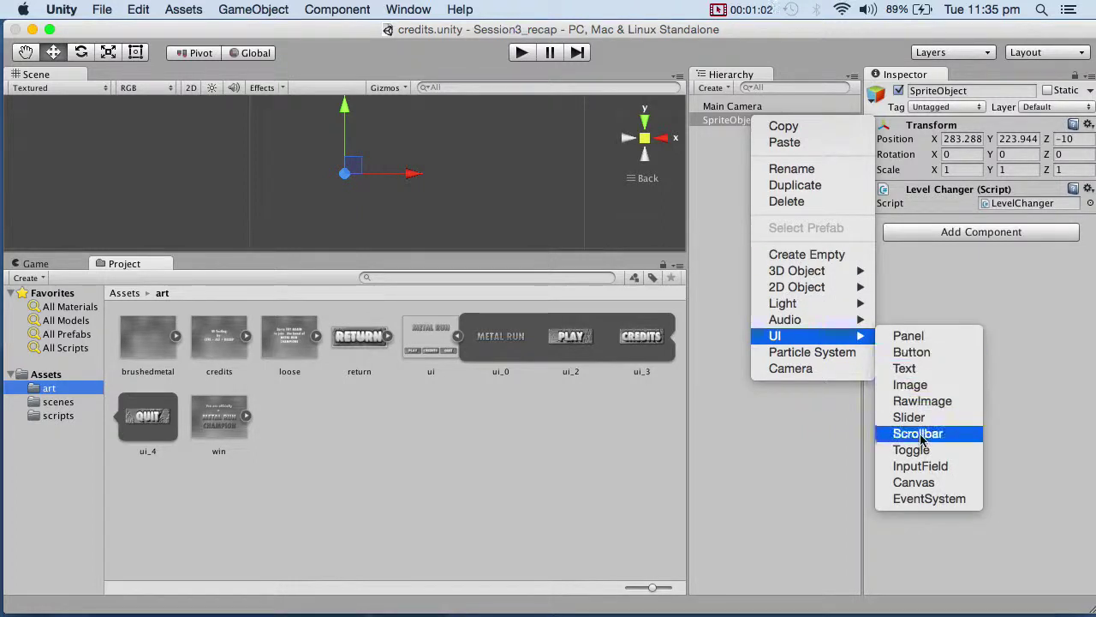
left_click(925, 489)
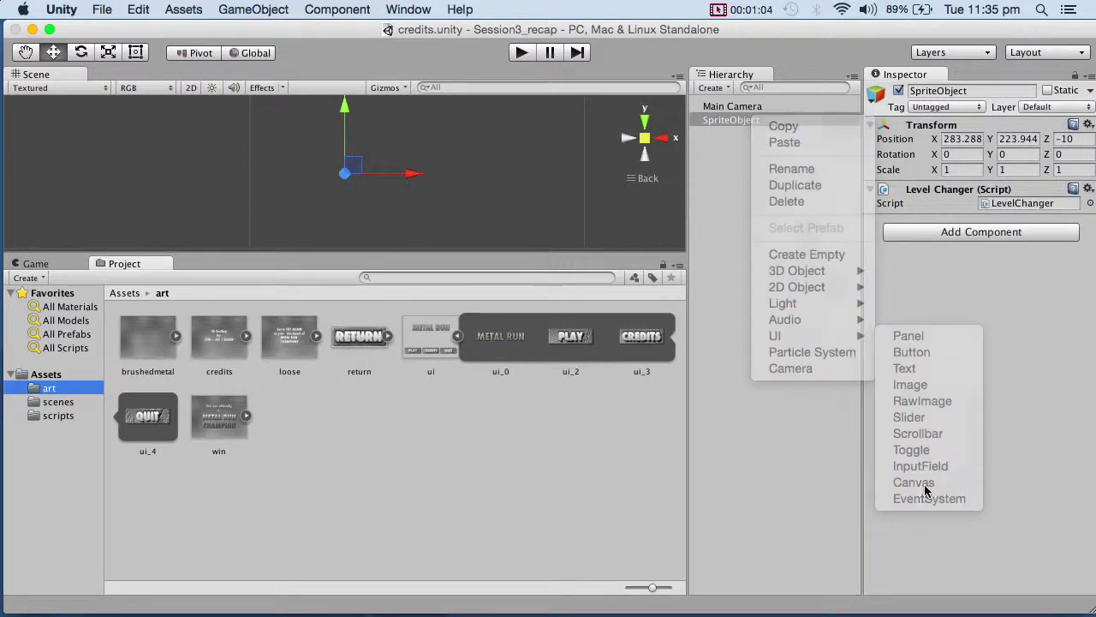
right_click(753, 137)
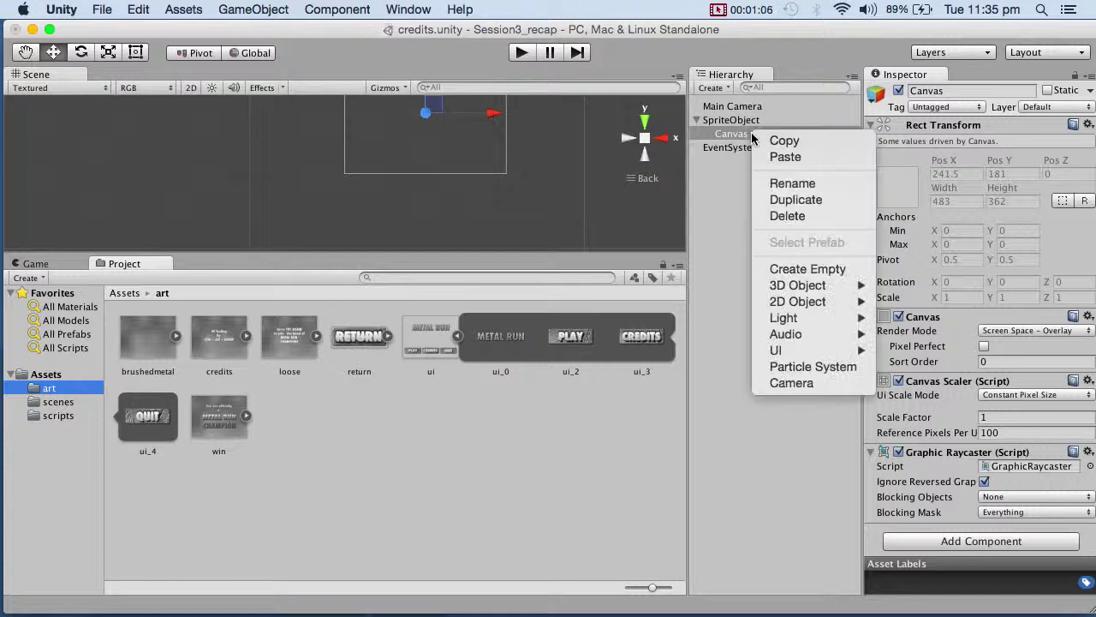
Add a UI Image under the Canvas with the credits sprite as its Source Image.
mouse_move(822, 350)
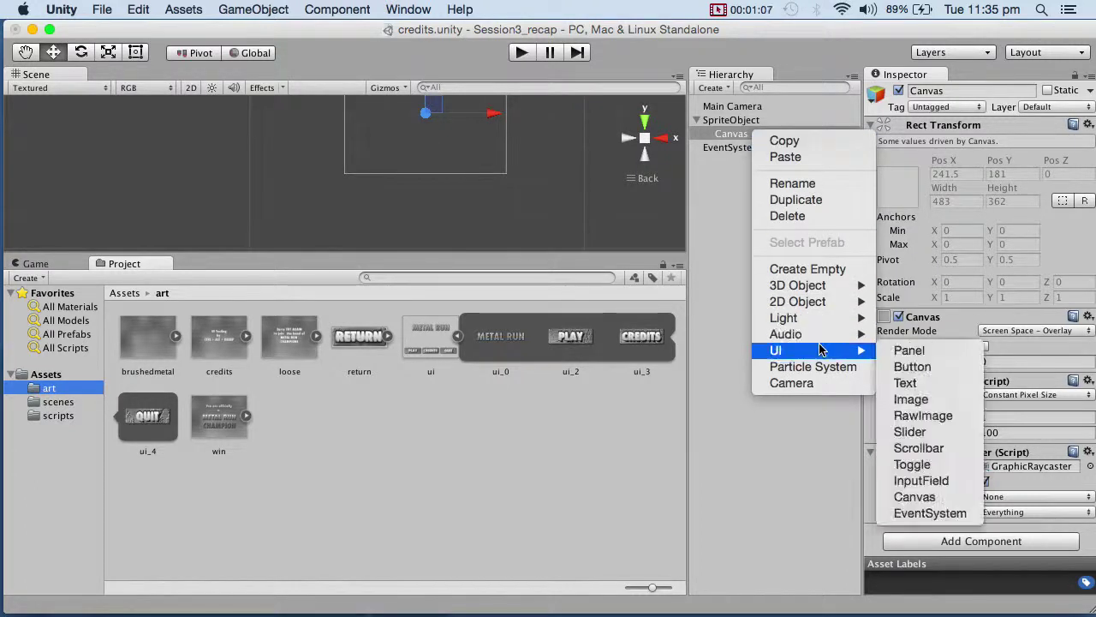
left_click(909, 399)
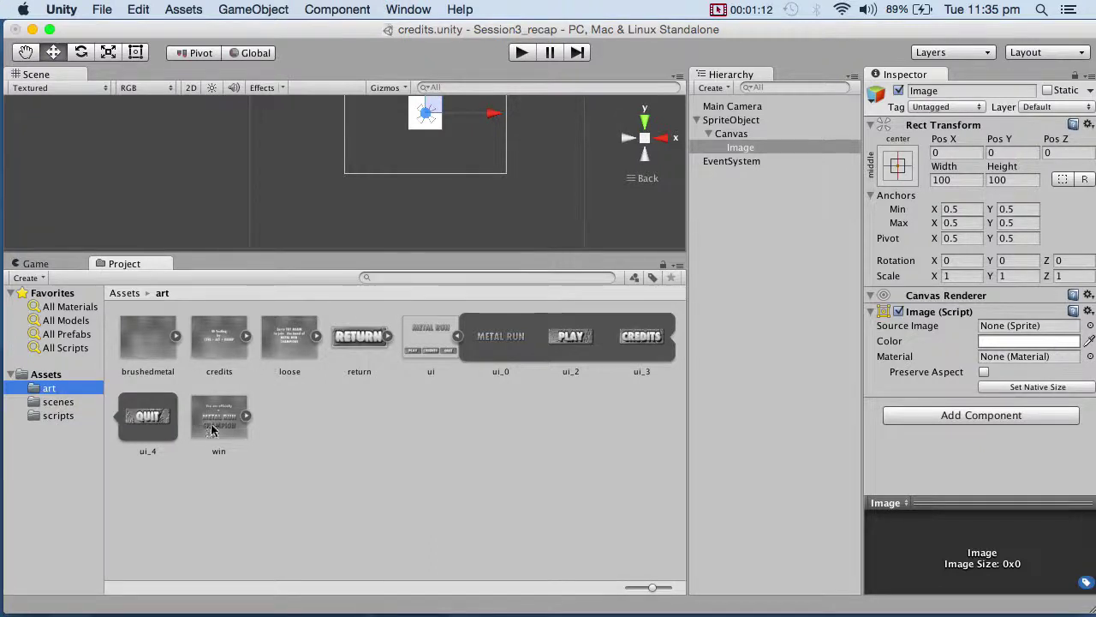
left_click(1090, 326)
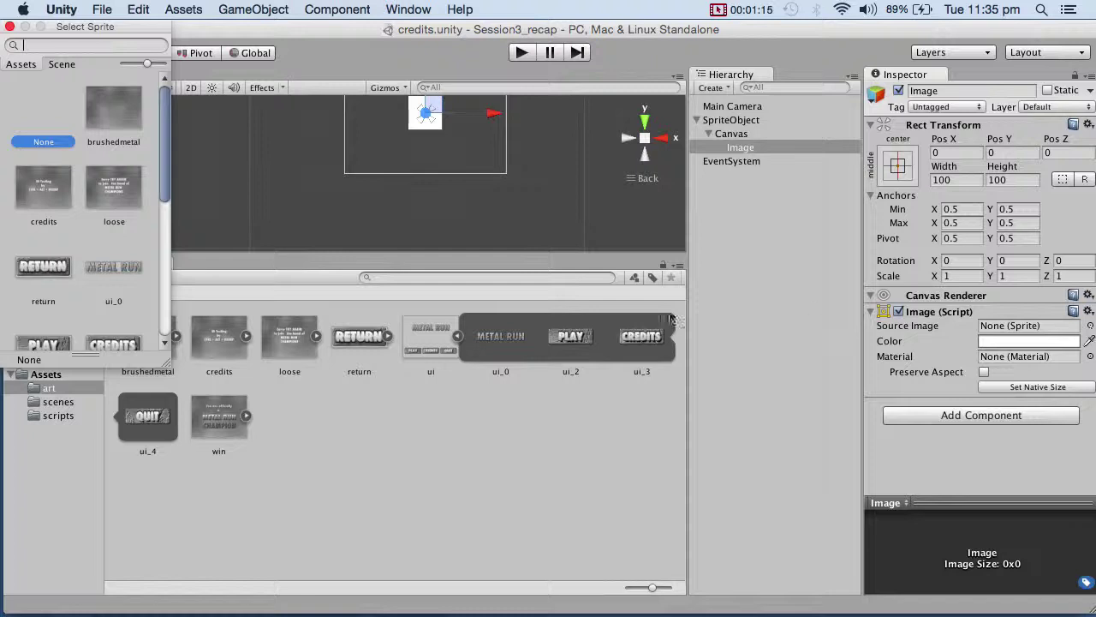
left_click(48, 185)
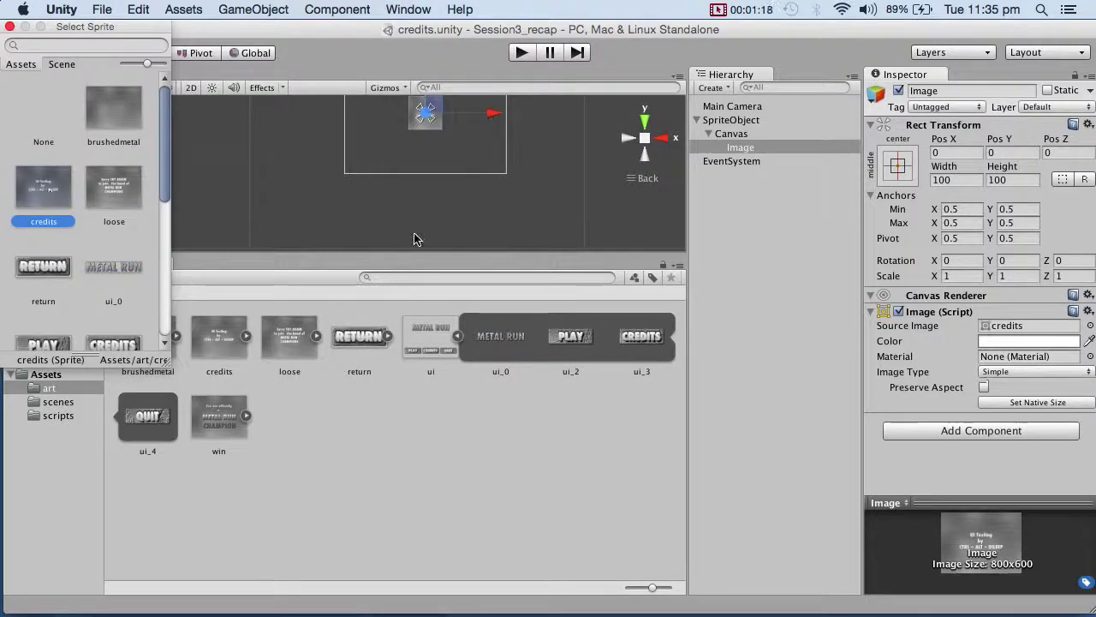
left_click(219, 341)
left_click(219, 340)
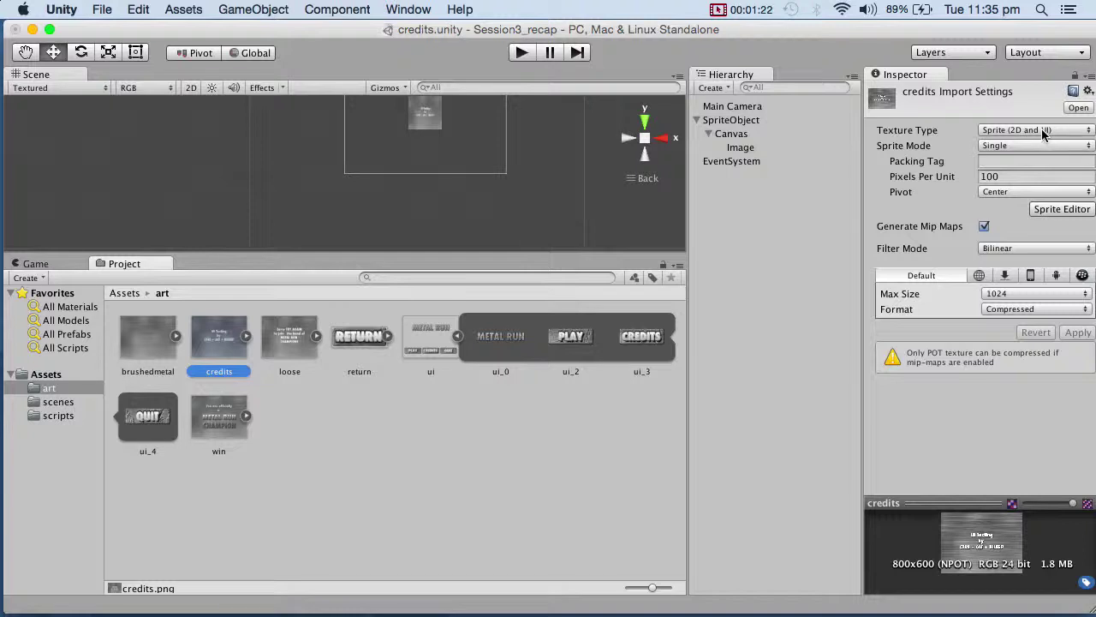
Keep credits as a Sprite (2D and UI) texture and open the ui sheet in Sprite Editor.
left_click(1044, 133)
left_click(1044, 133)
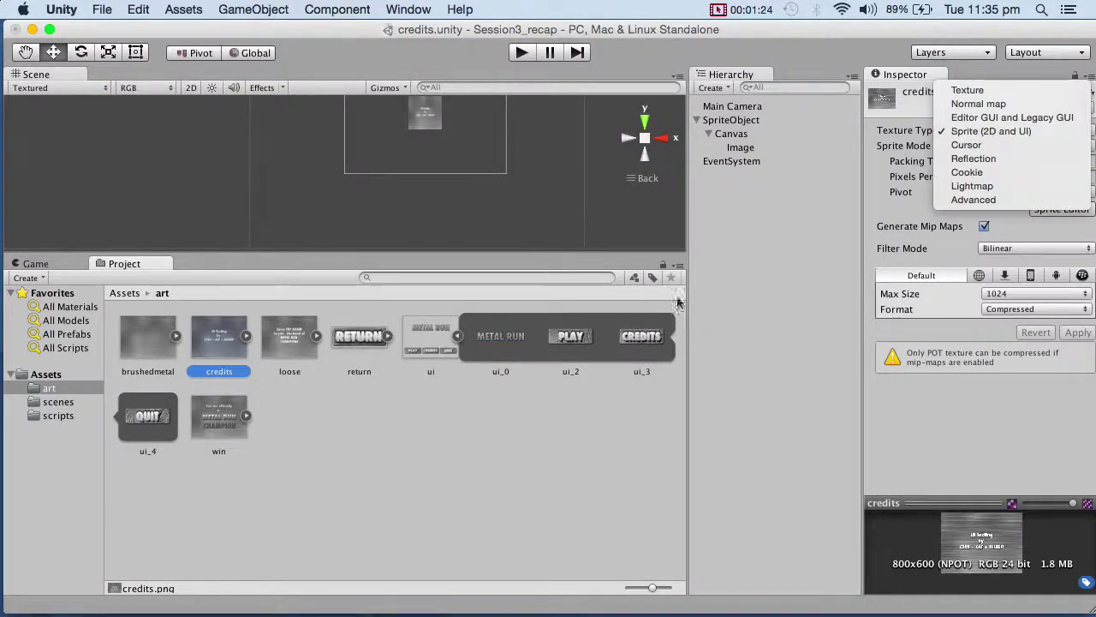
left_click(432, 342)
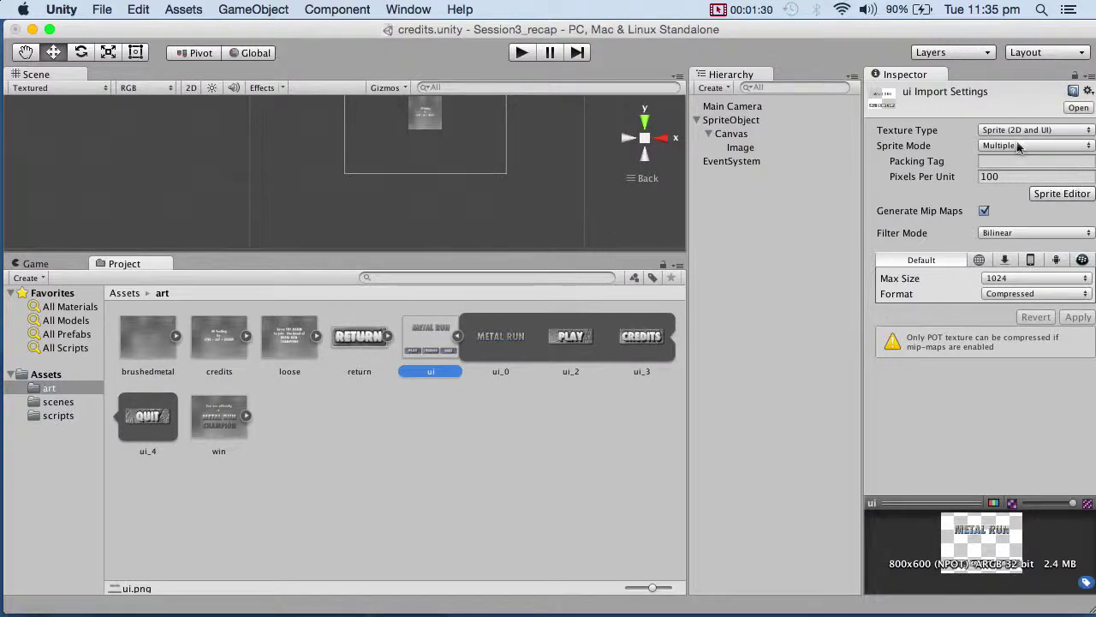
left_click(1051, 193)
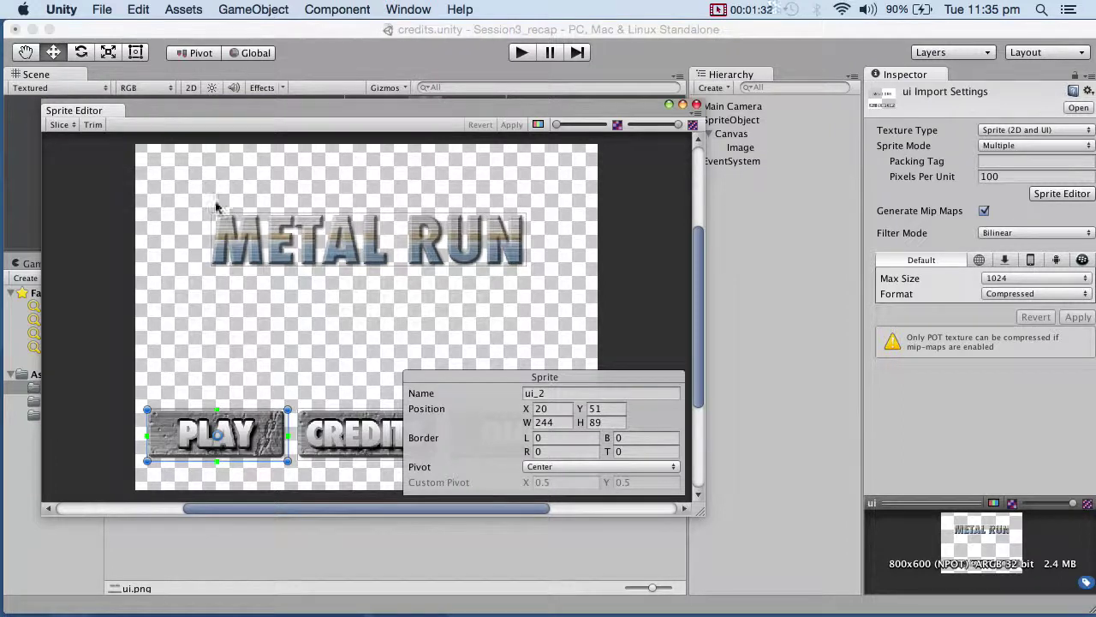
Re-slice METAL RUN tightly on the ui sheet, apply the slices, and close Sprite Editor.
left_click(306, 218)
key("Delete")
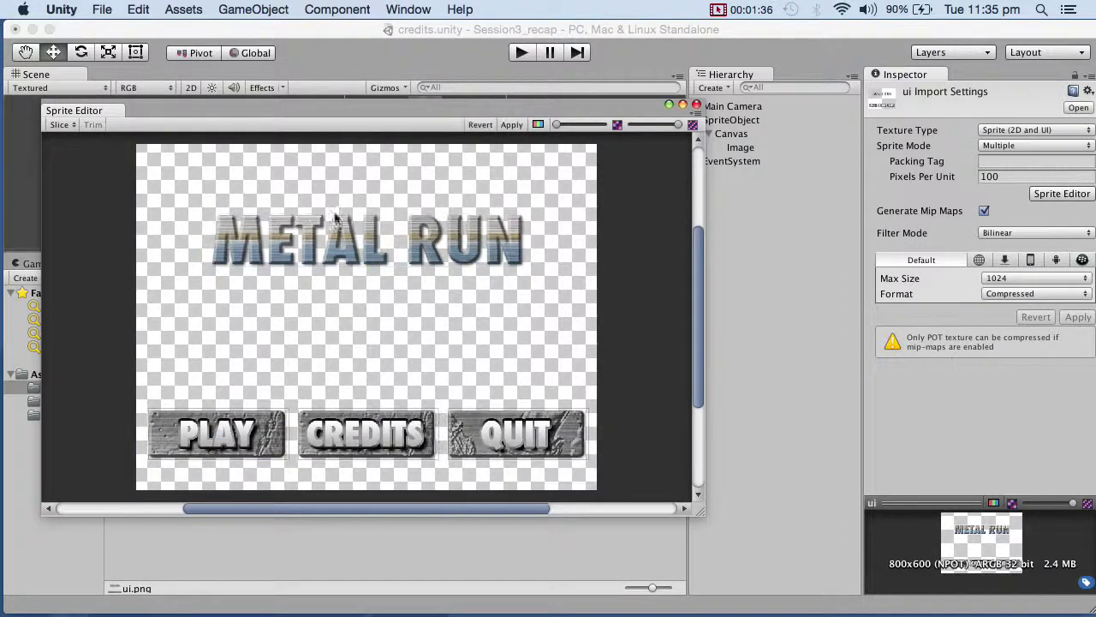
left_click_drag(551, 308, 557, 304)
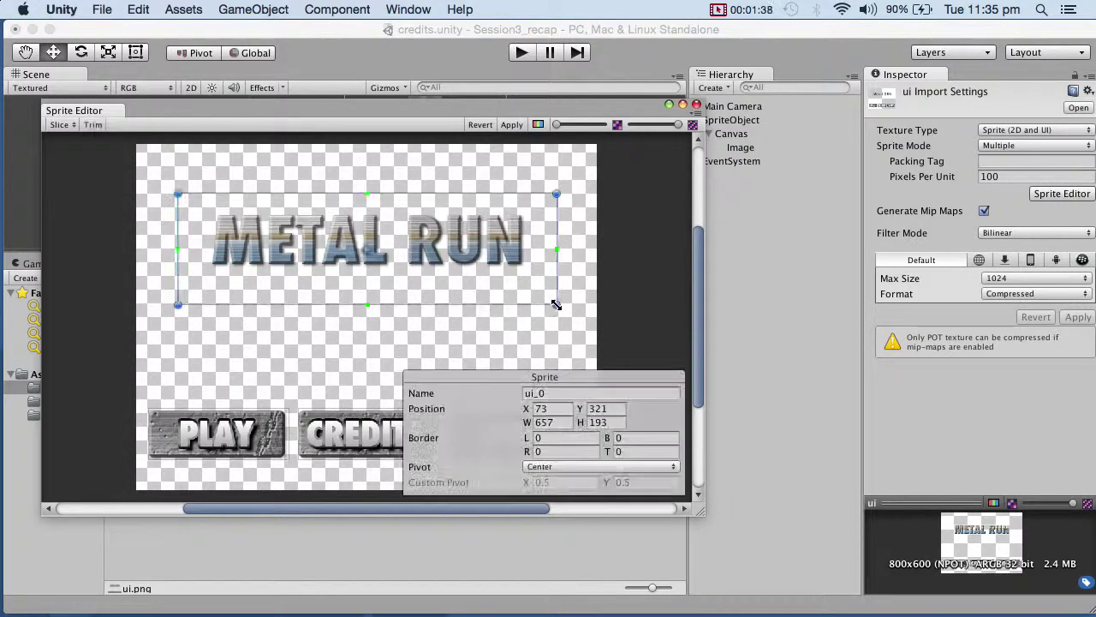
left_click(94, 126)
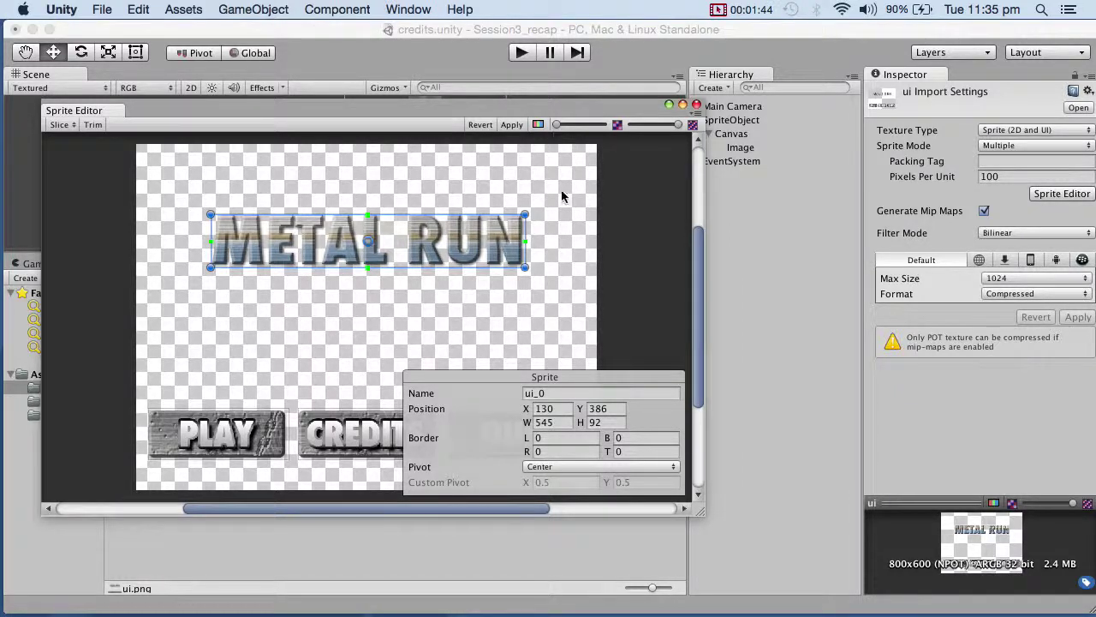
left_click(508, 125)
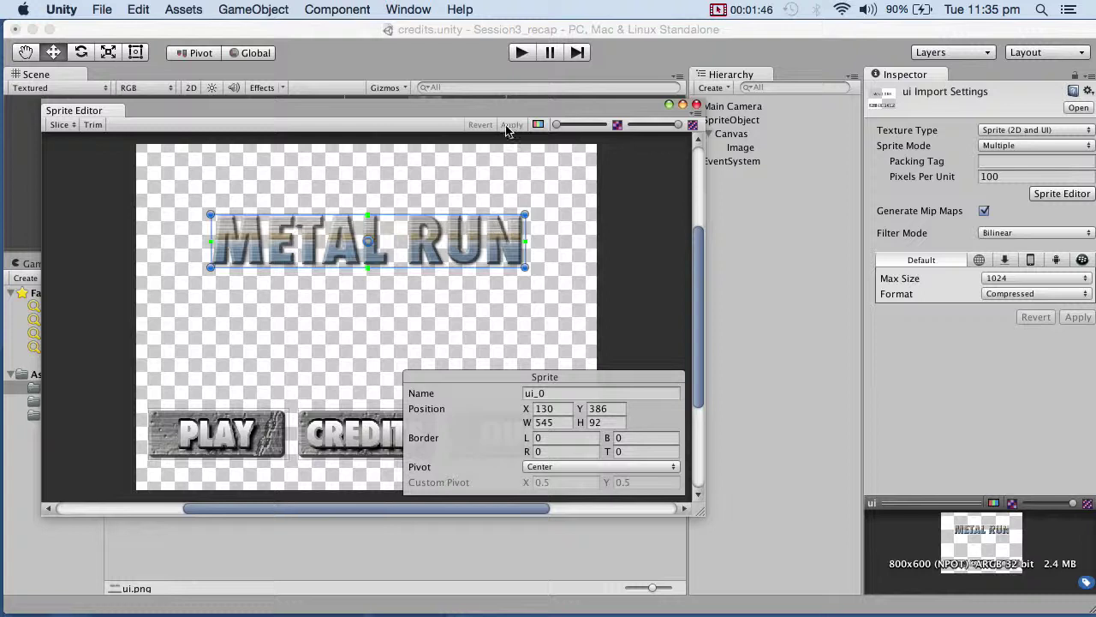
left_click(696, 105)
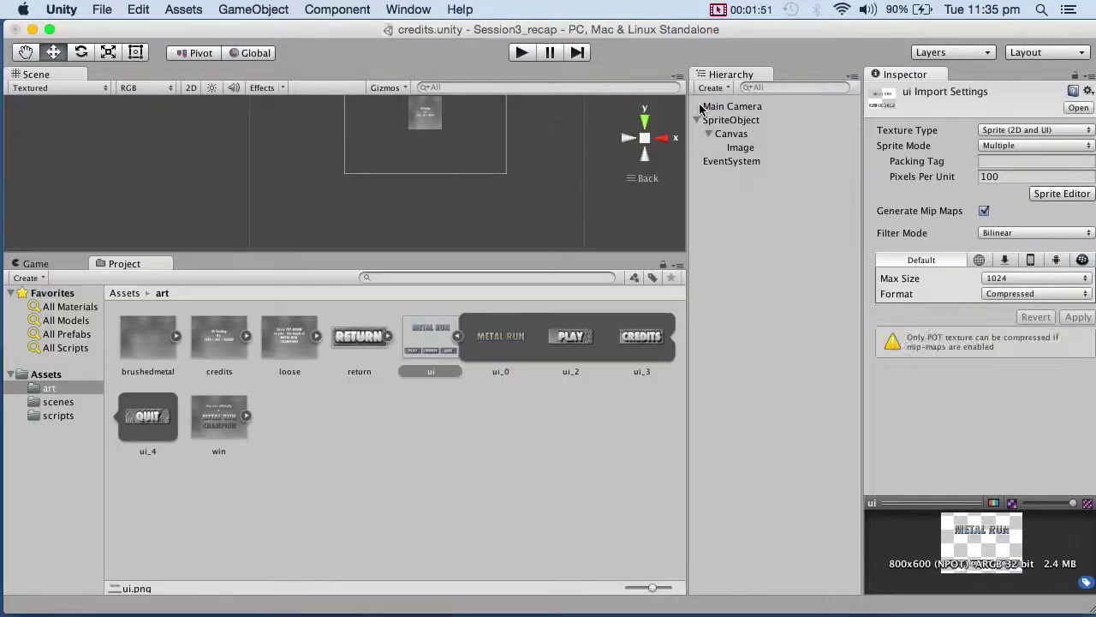
Set the credits Image's Rect Transform scale to 7 on X and Y.
left_click(740, 149)
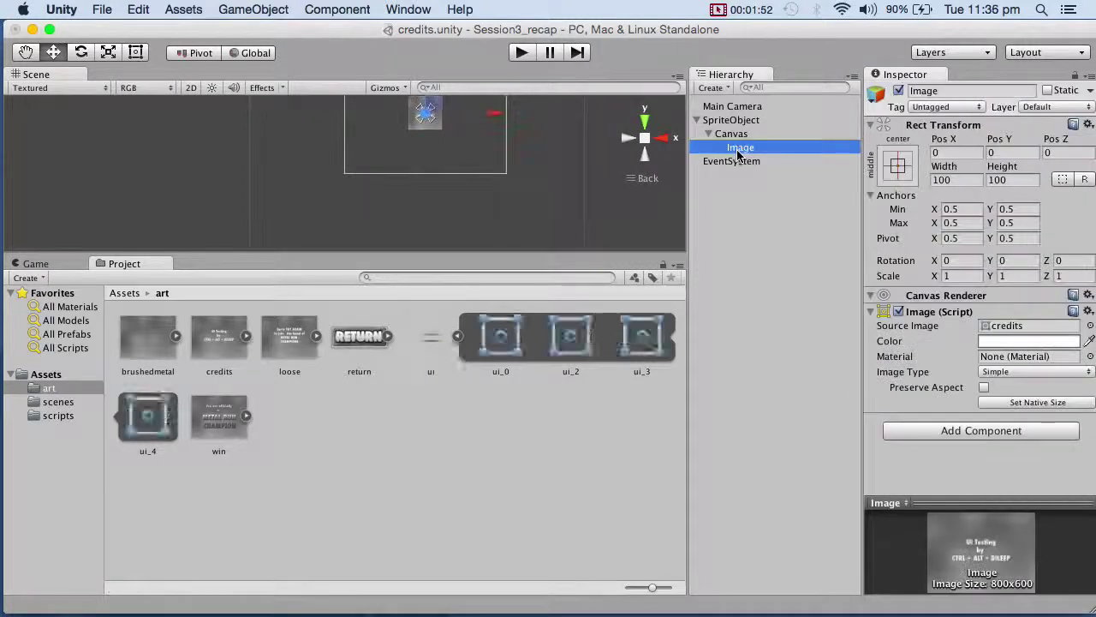
left_click(964, 275)
type("10")
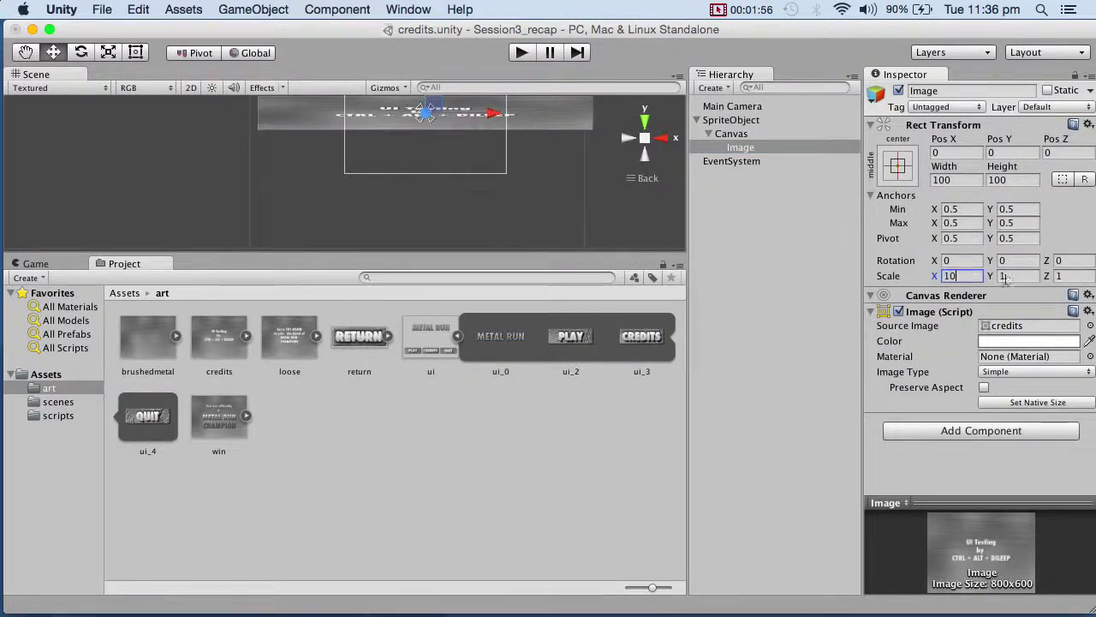
left_click(1011, 276)
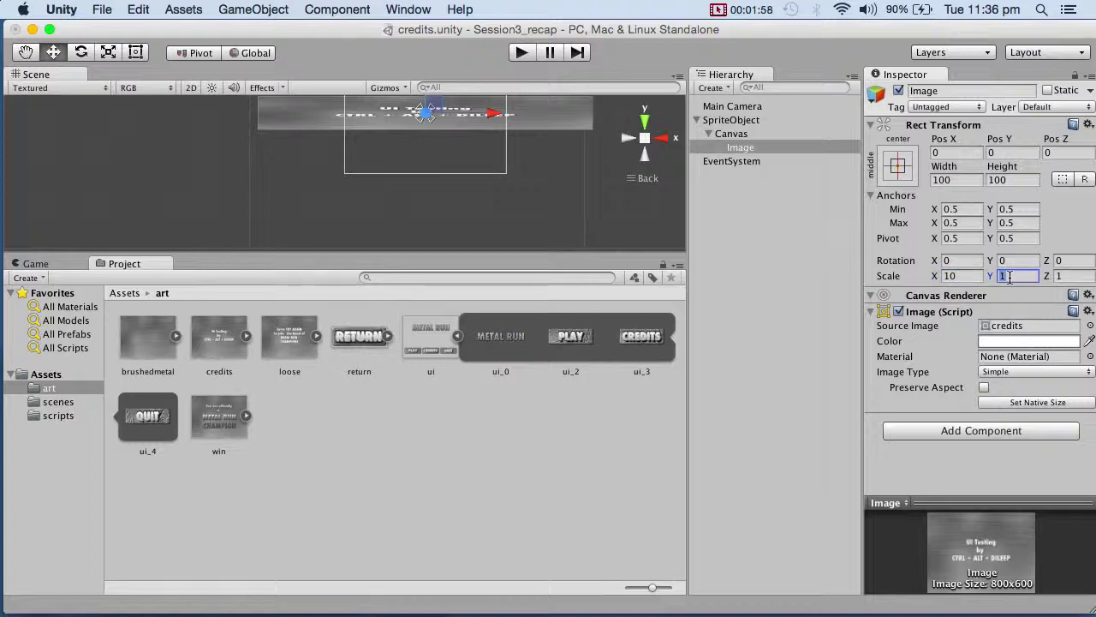
type("7")
left_click(958, 276)
type("7")
scroll(512, 216, "down", 3)
scroll(598, 180, "down", 2)
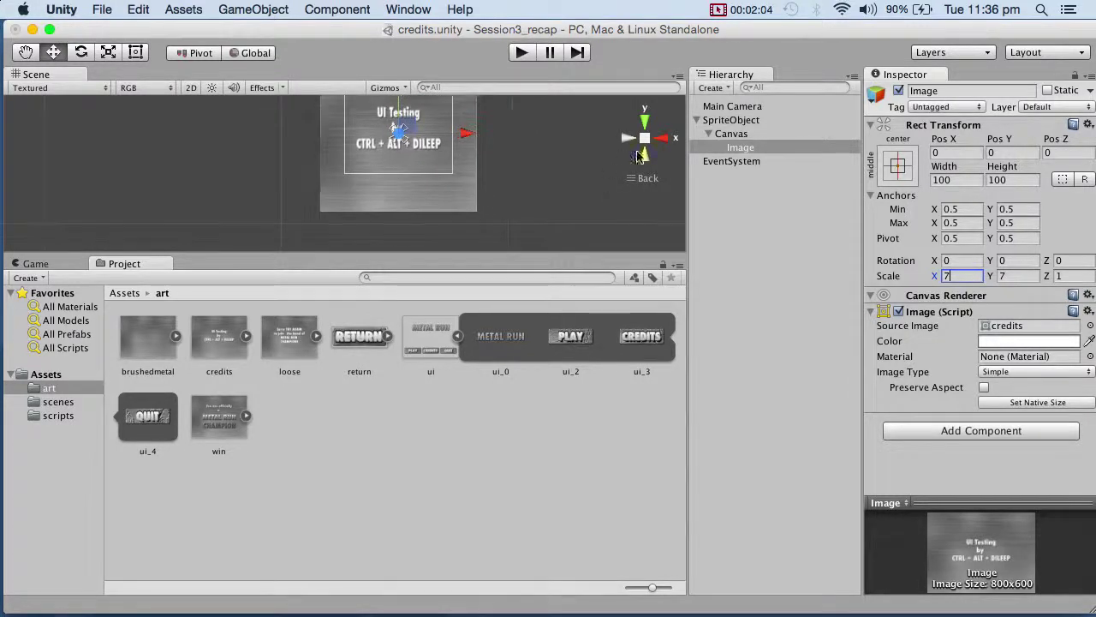
right_click(730, 135)
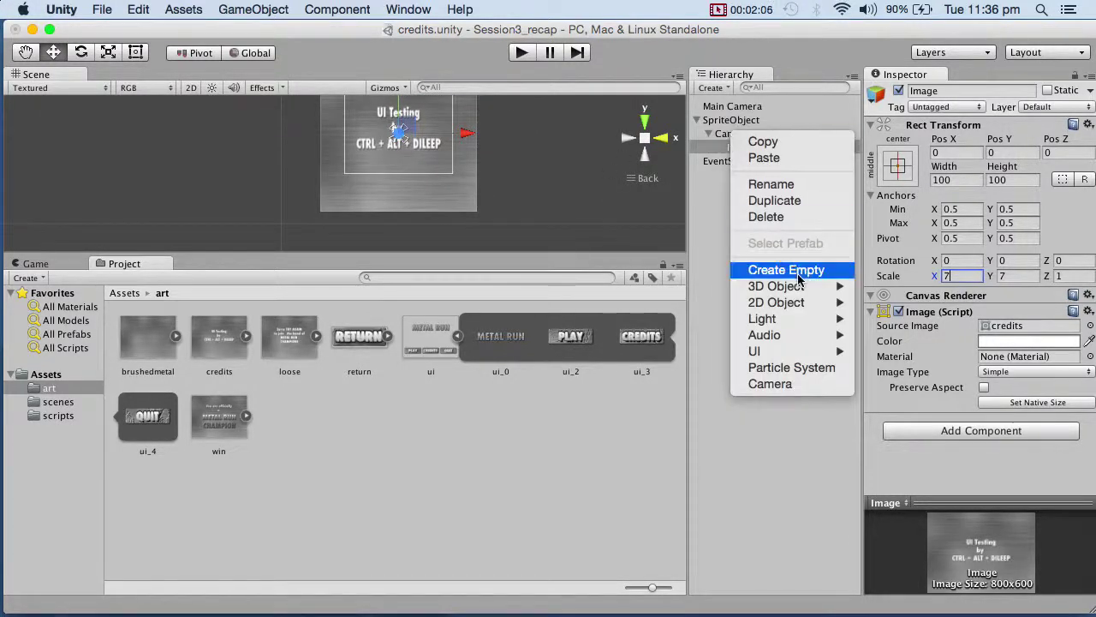
Add a UI Button under the Canvas and delete its Text child.
mouse_move(835, 355)
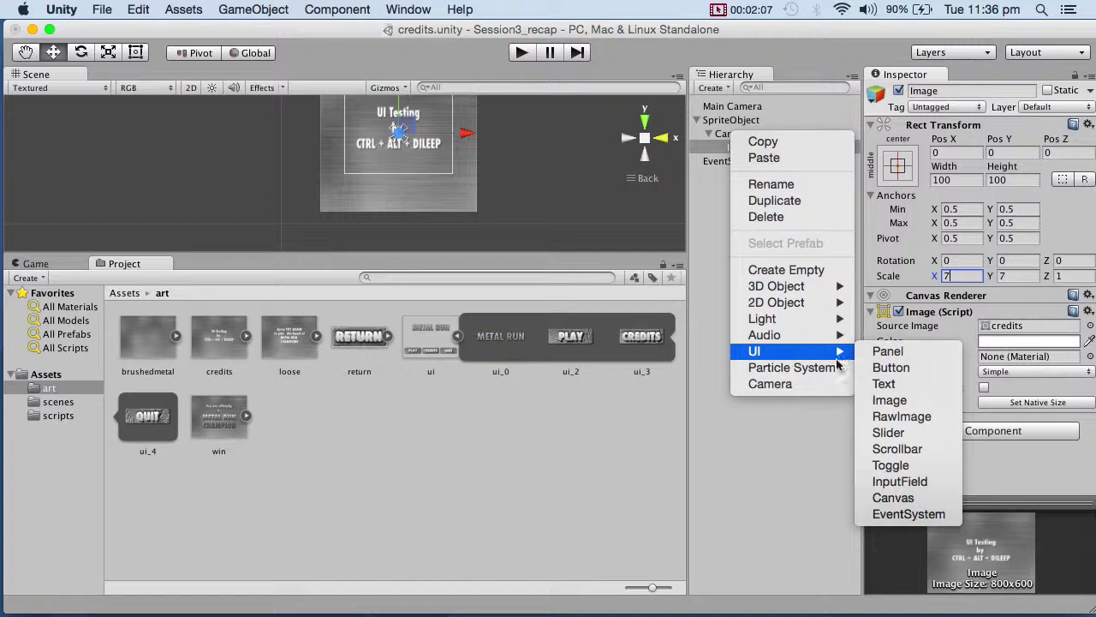
left_click(899, 368)
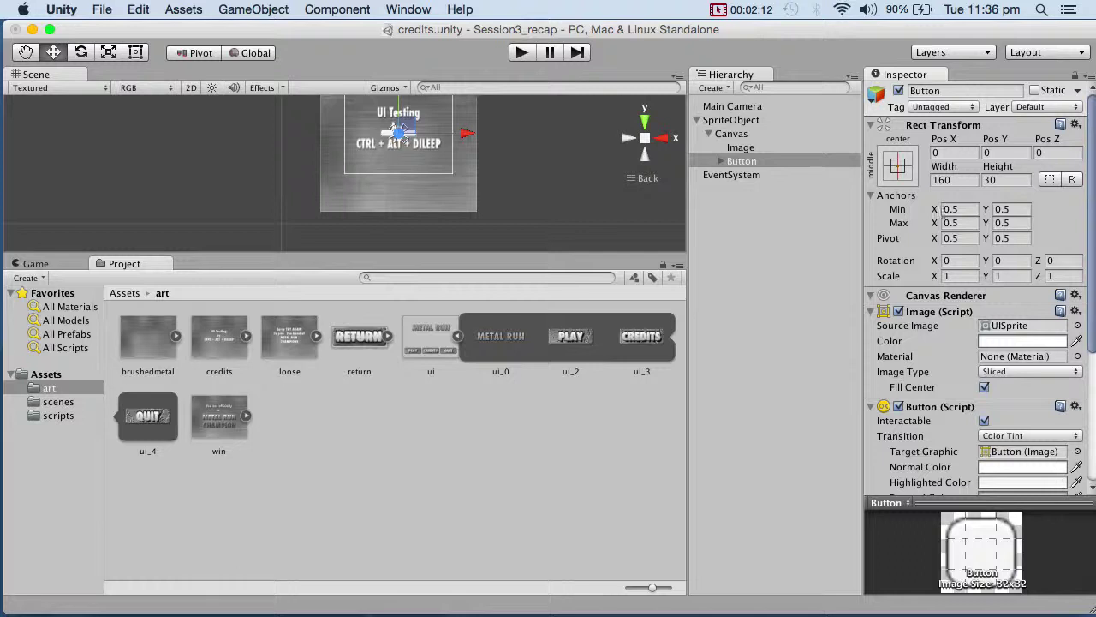
left_click(721, 167)
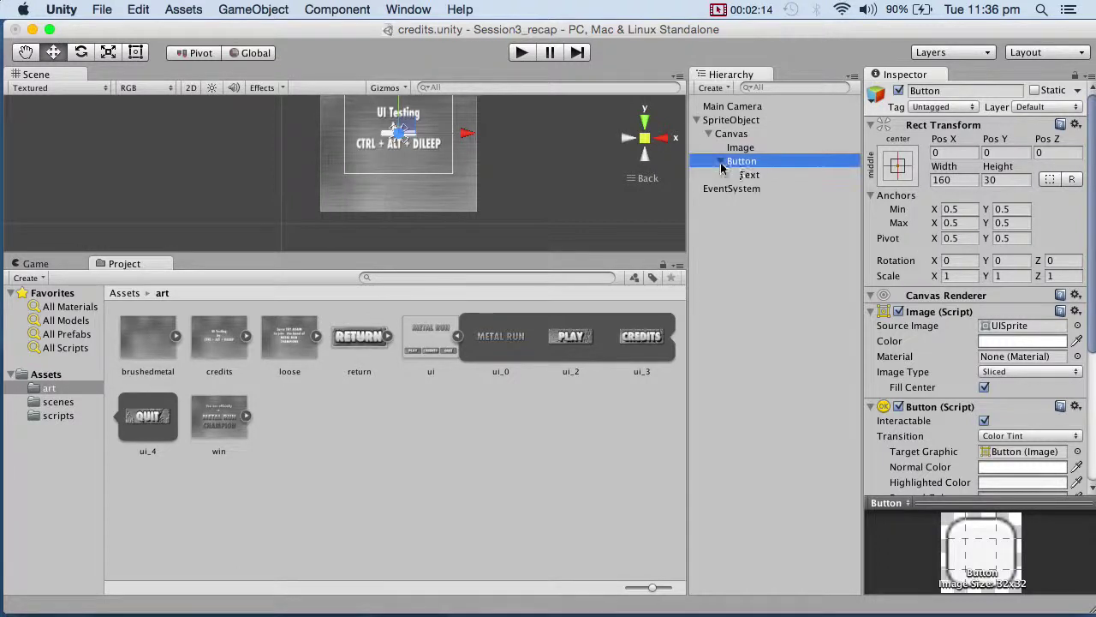
left_click(738, 174)
key("super+BackSpace")
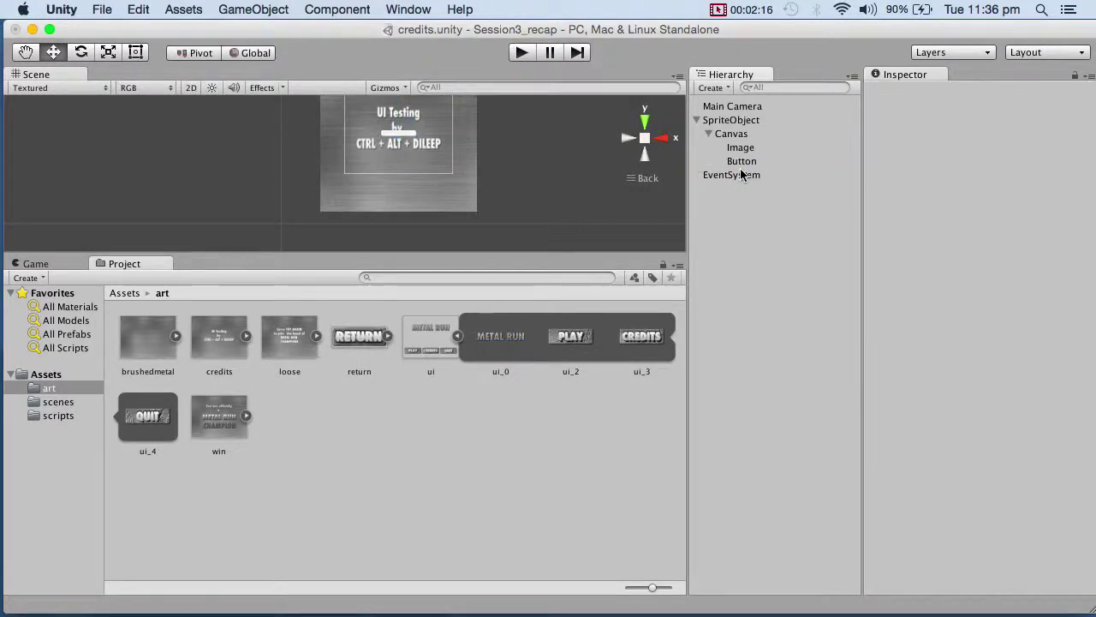
Set the Button's Image Source Image to the return sprite.
left_click(751, 162)
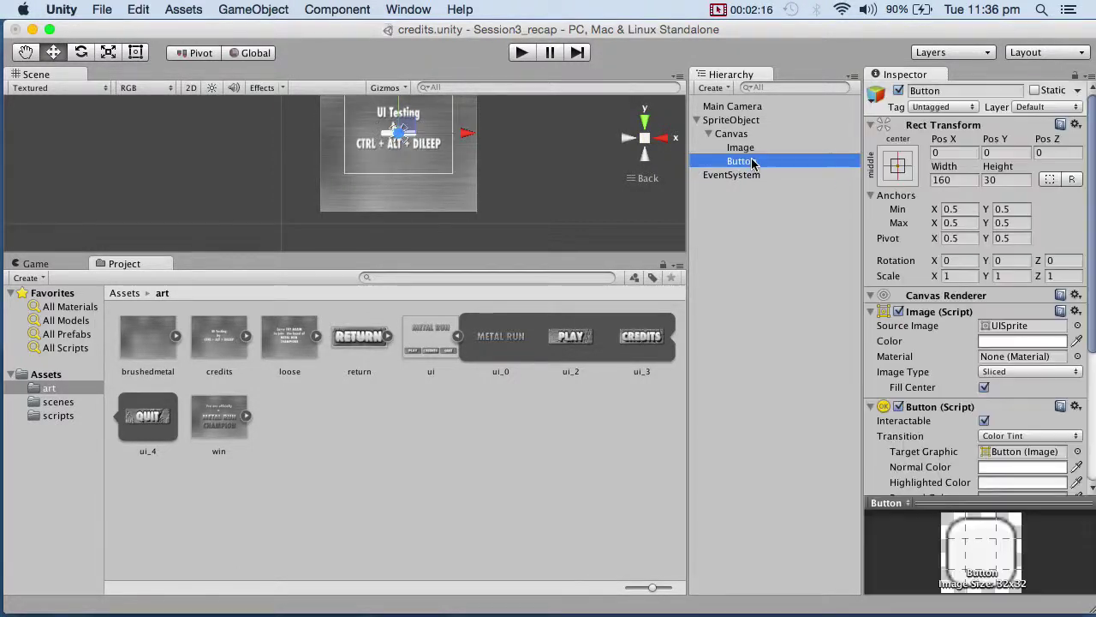
left_click(1077, 325)
left_click_drag(164, 257, 174, 178)
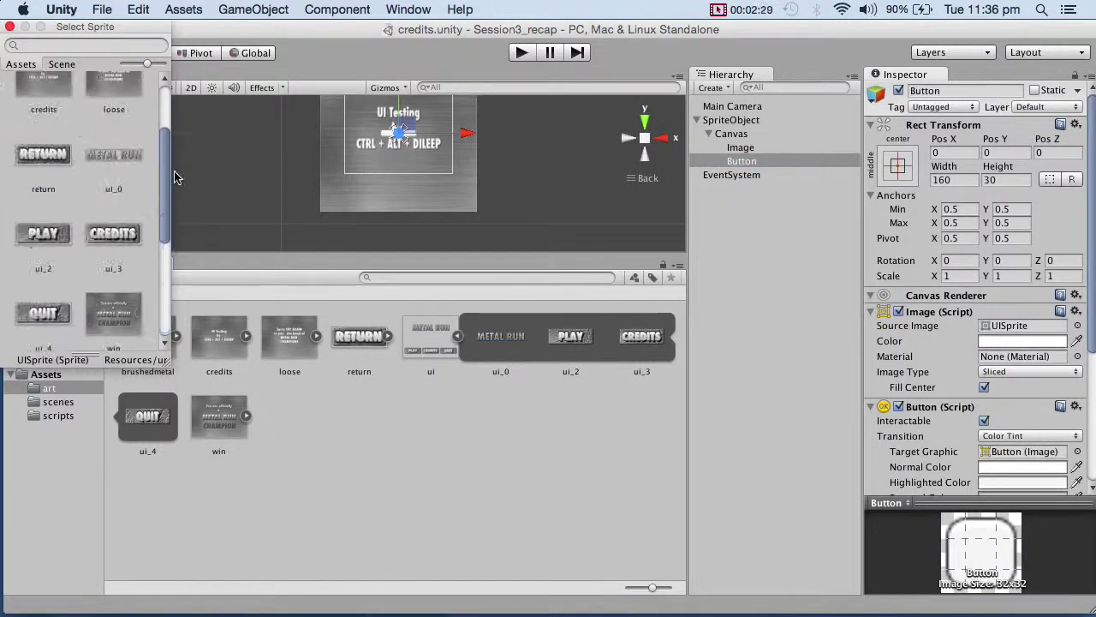
left_click(49, 160)
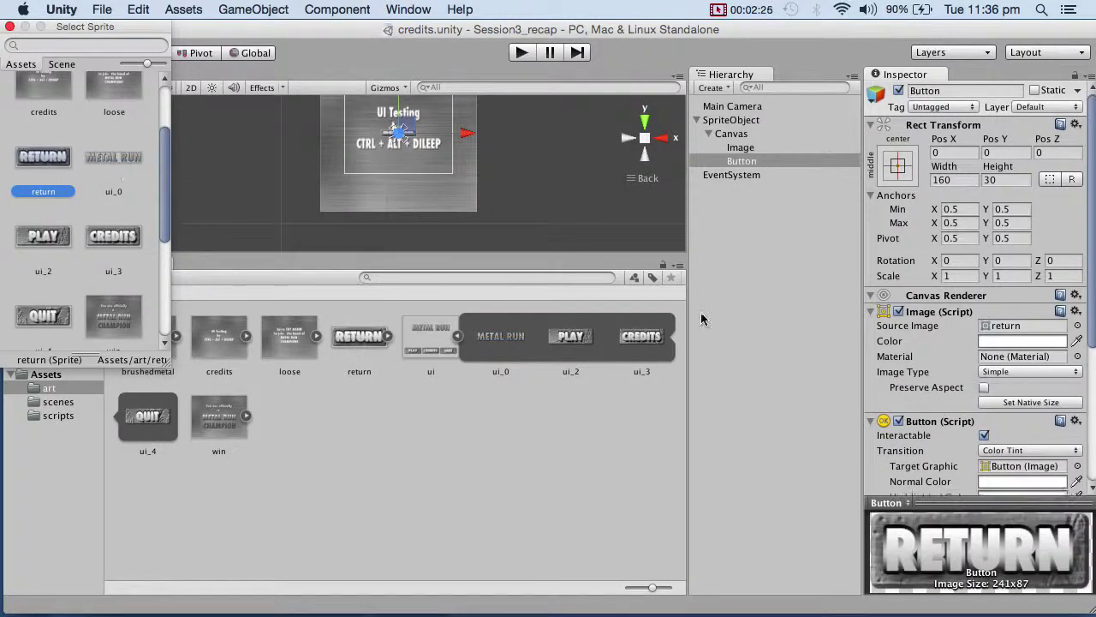
left_click_drag(1093, 309, 1030, 439)
left_click(731, 120)
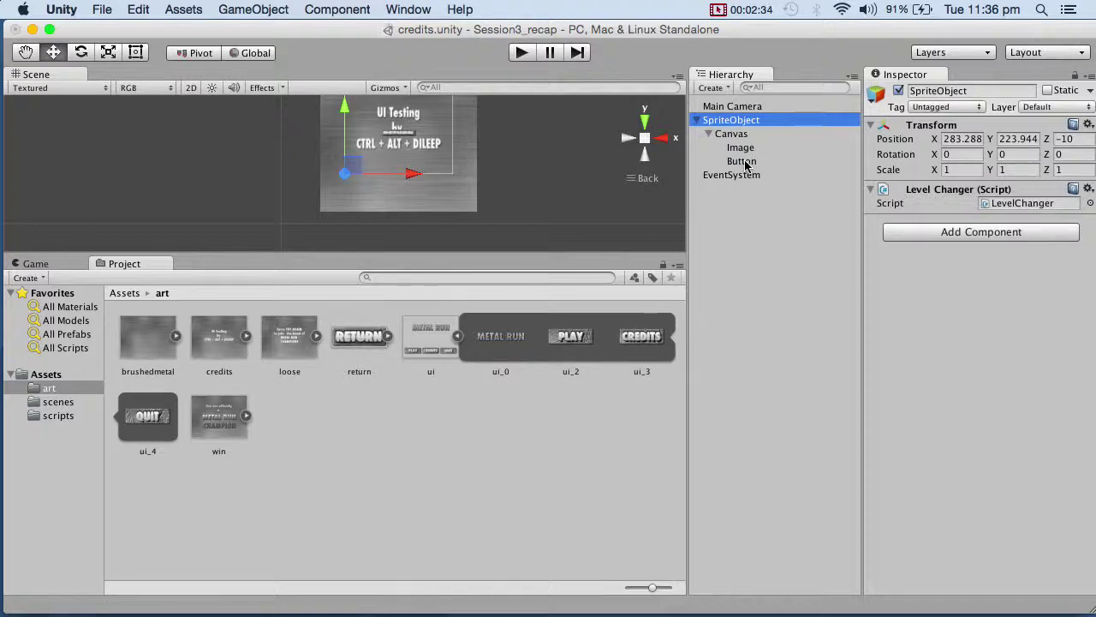
left_click(744, 162)
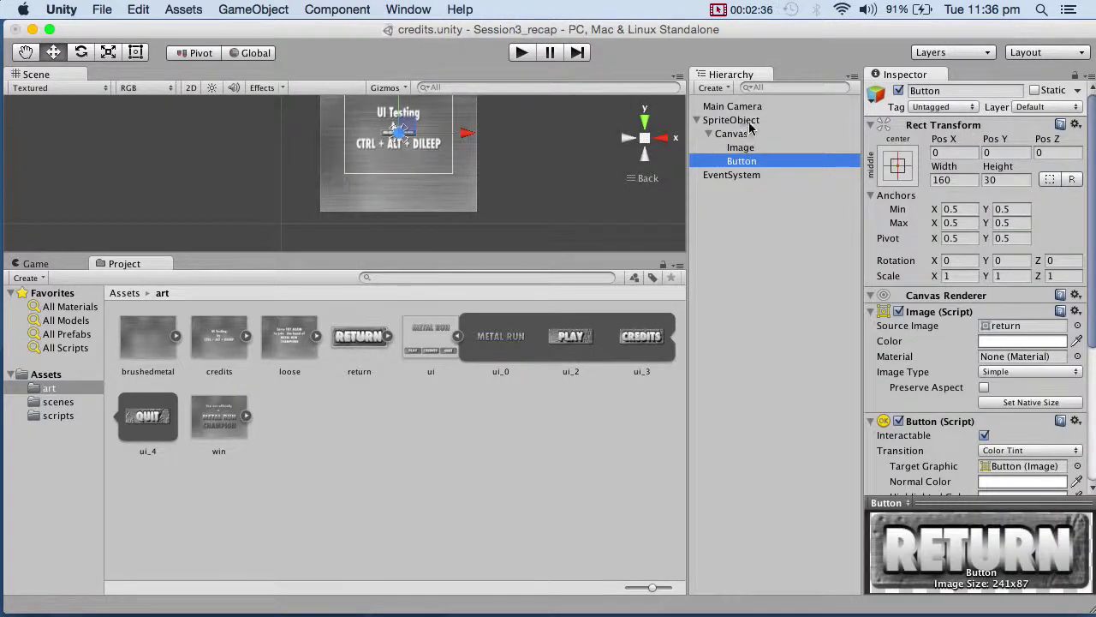
scroll(977, 342, "down", 5)
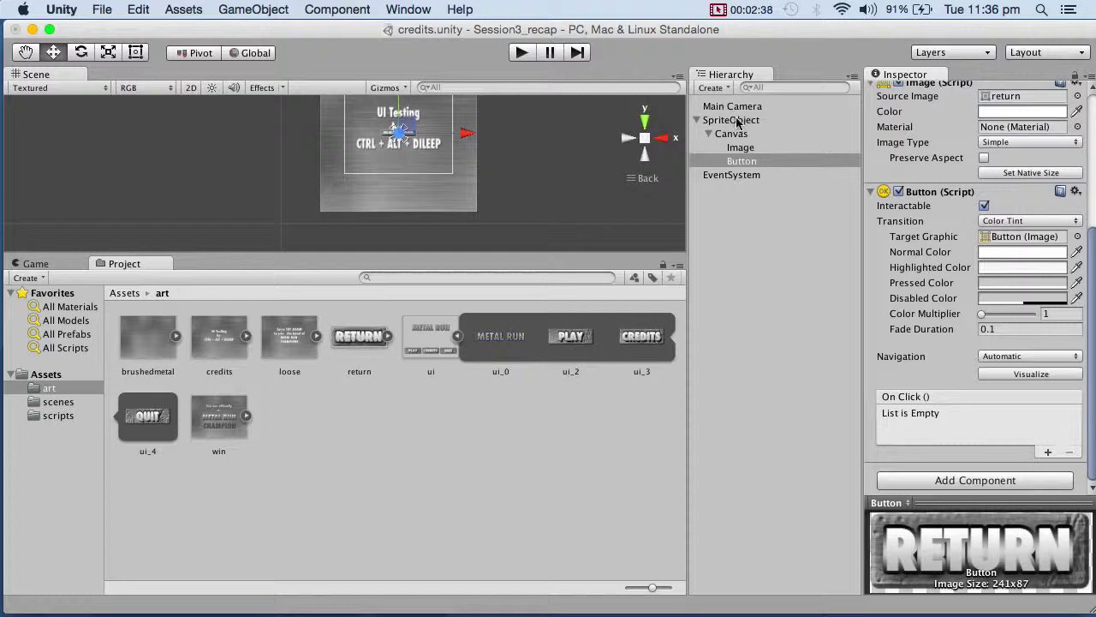
Add an On Click entry targeting SpriteObject that calls LevelChanger.ChangeLevel (string).
left_click(1047, 452)
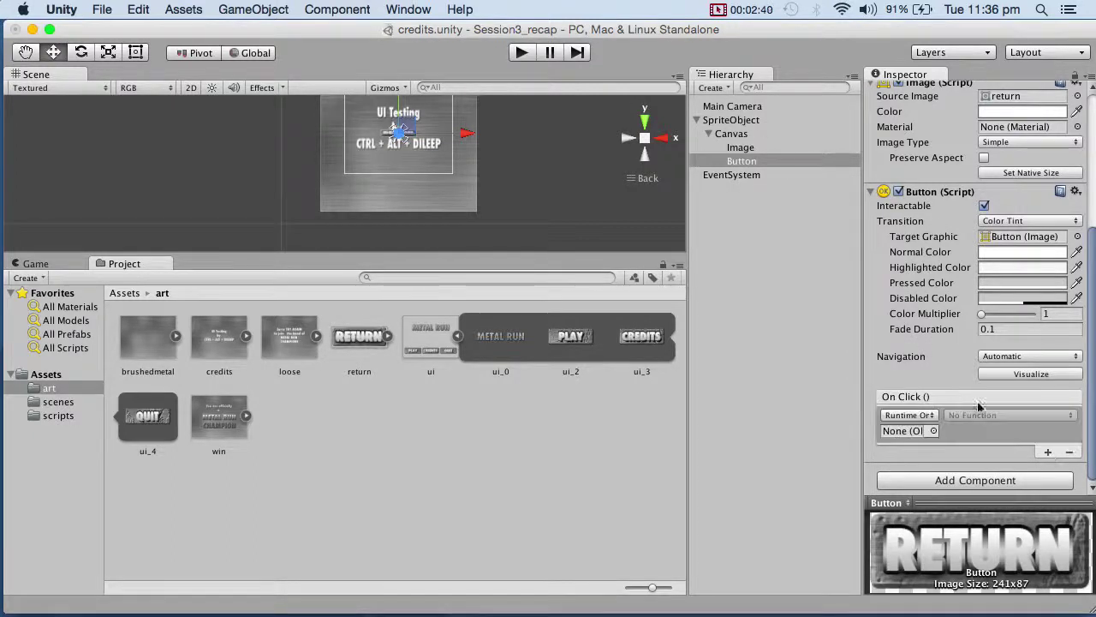
left_click_drag(752, 120, 908, 431)
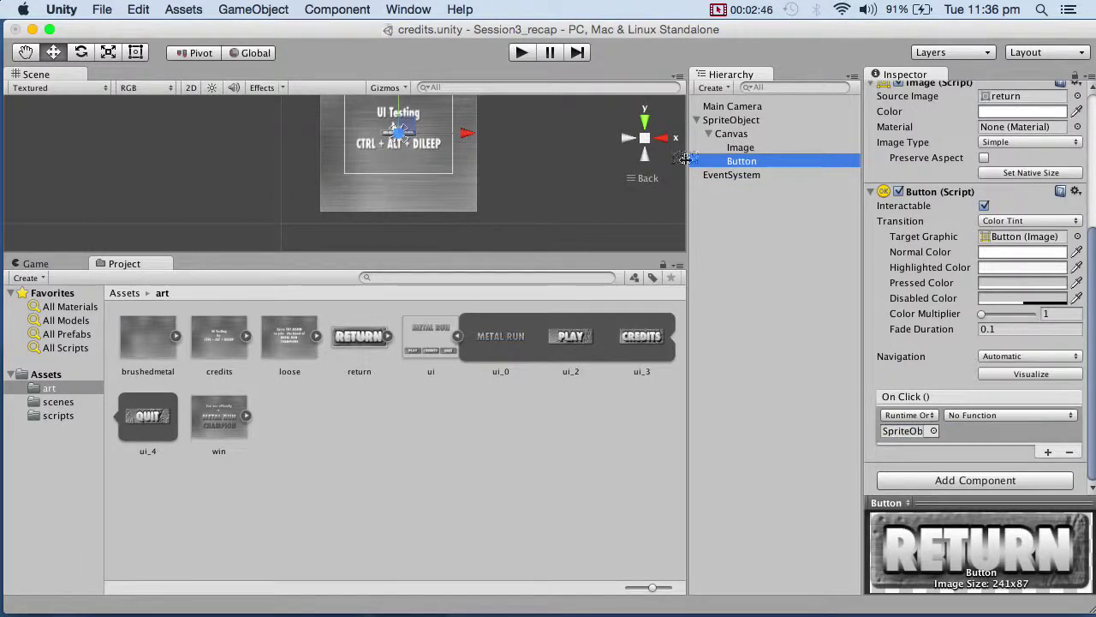
left_click(913, 432)
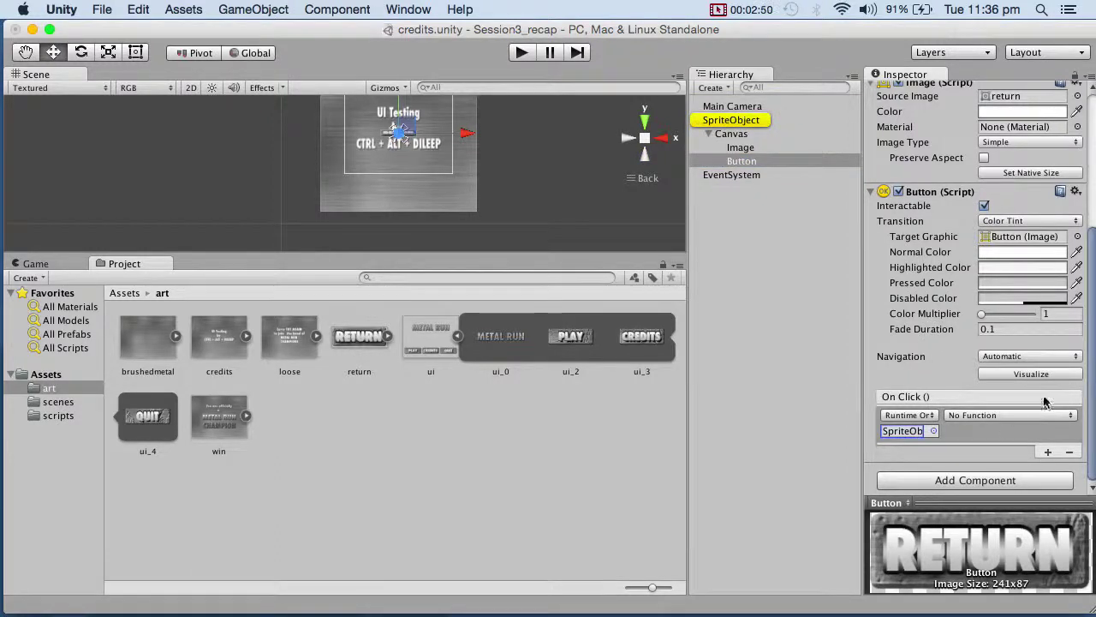
left_click(1012, 416)
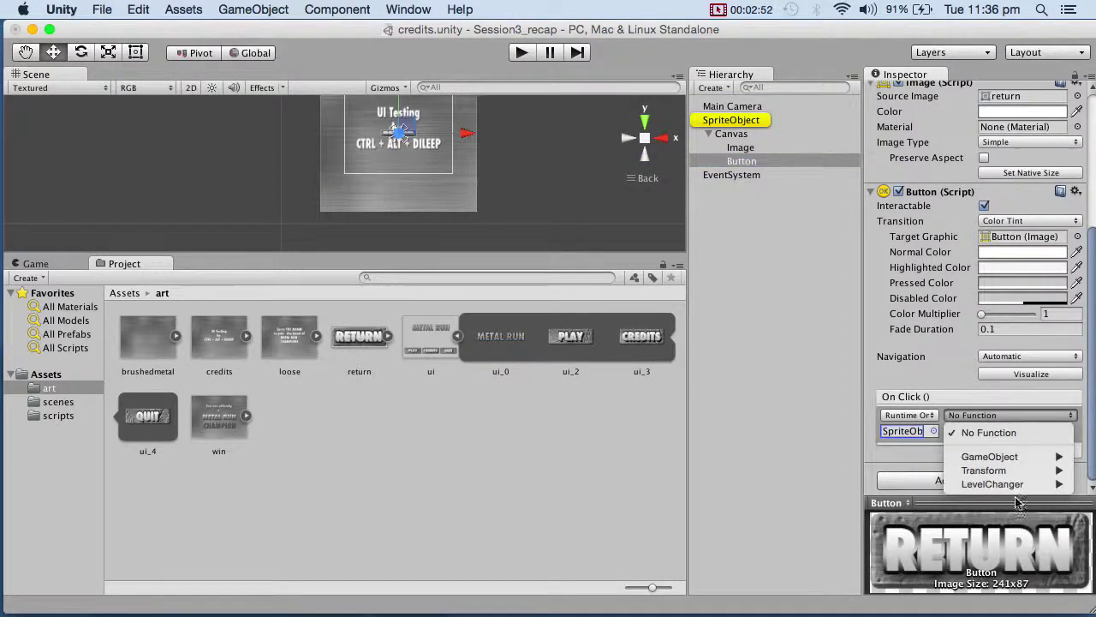
mouse_move(1020, 490)
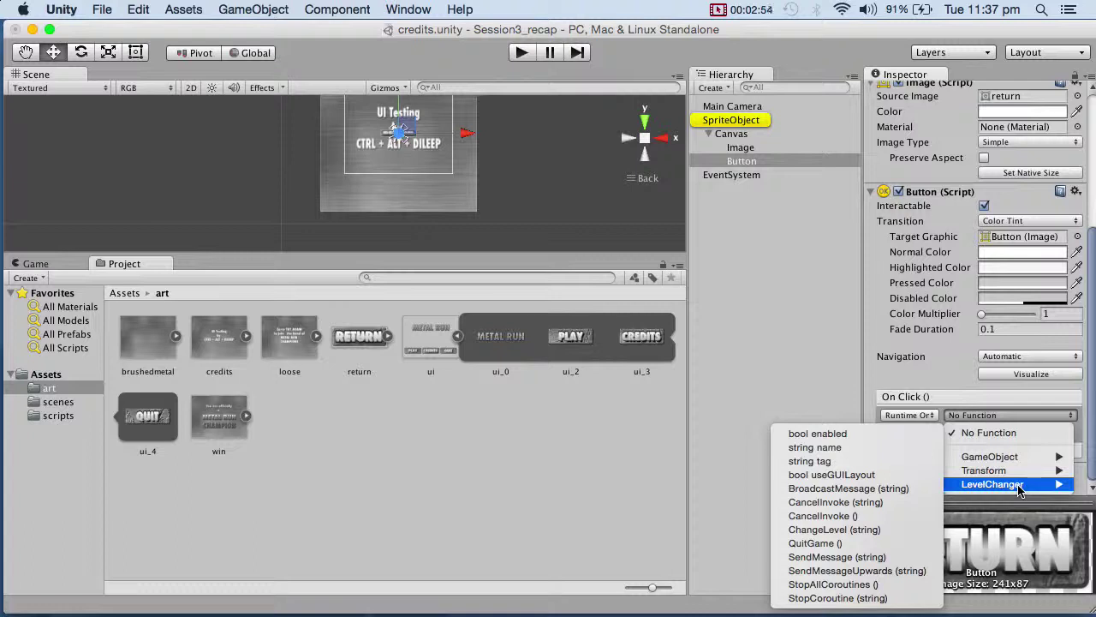
left_click(865, 531)
left_click(1011, 430)
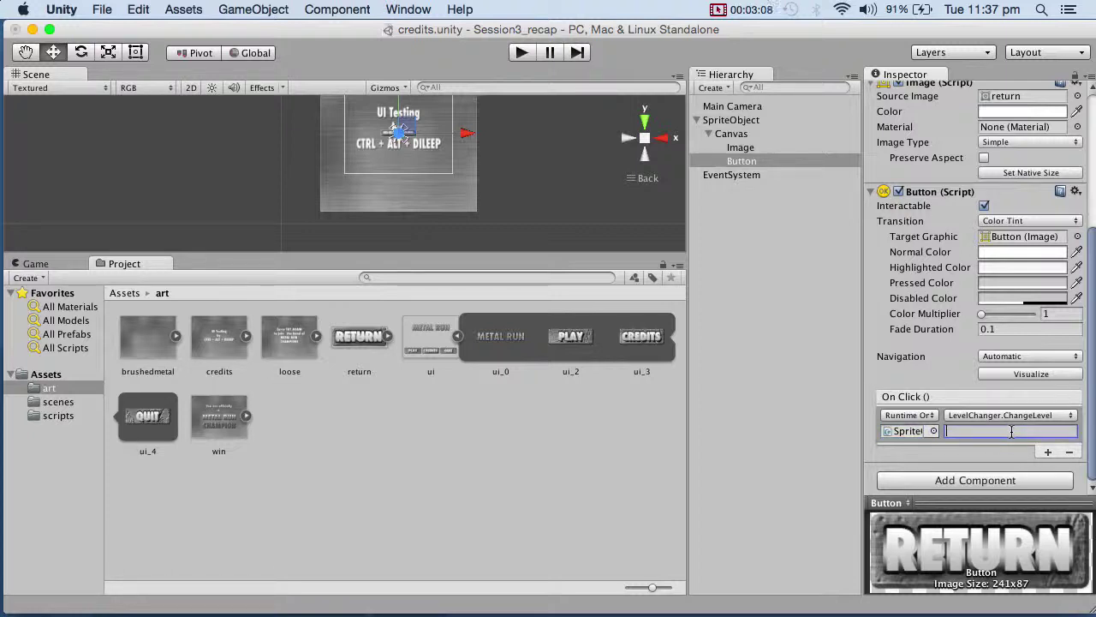
Pass 'mainmenu' to ChangeLevel and move the button below the credits text.
type("mainmenu")
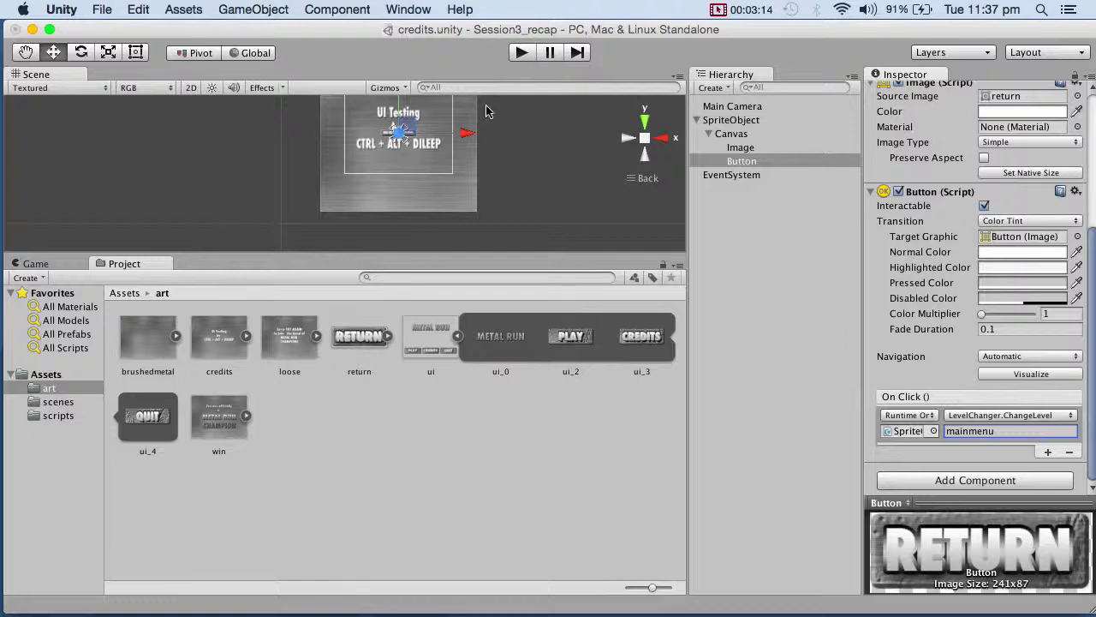
left_click_drag(399, 105, 401, 139)
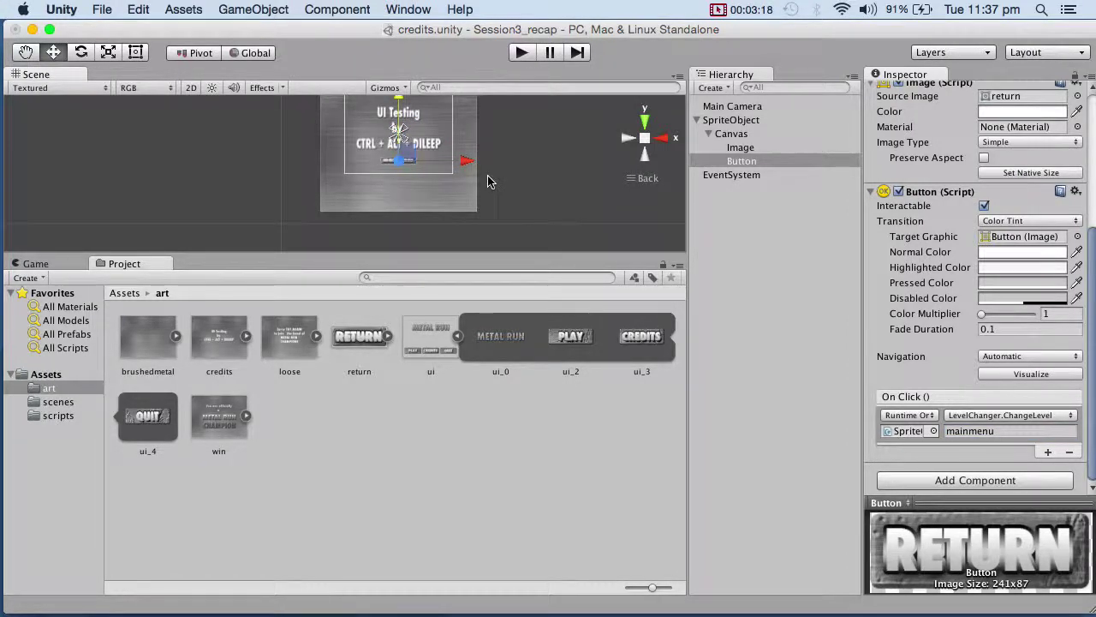
left_click(735, 162)
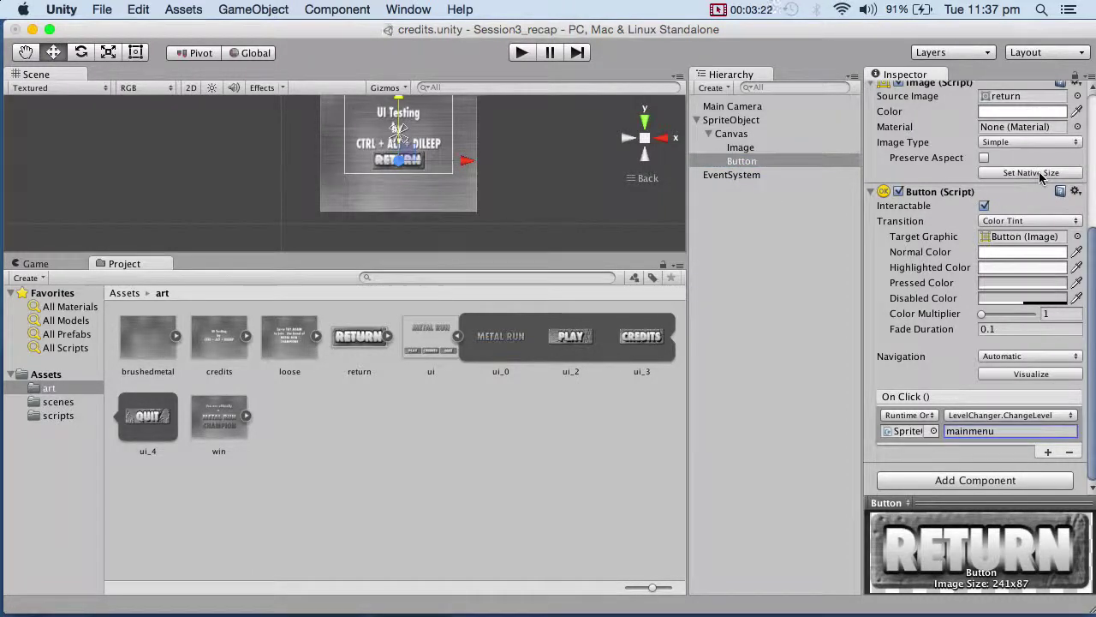
Scale the RETURN button to 0.5, 0.5, 1.
scroll(1019, 163, "up", 5)
left_click(958, 187)
key("BackSpace")
type("0.5")
key("Tab")
type("0.5")
key("Tab")
type(".")
key("Return")
left_click(1063, 187)
type("1")
key("Return")
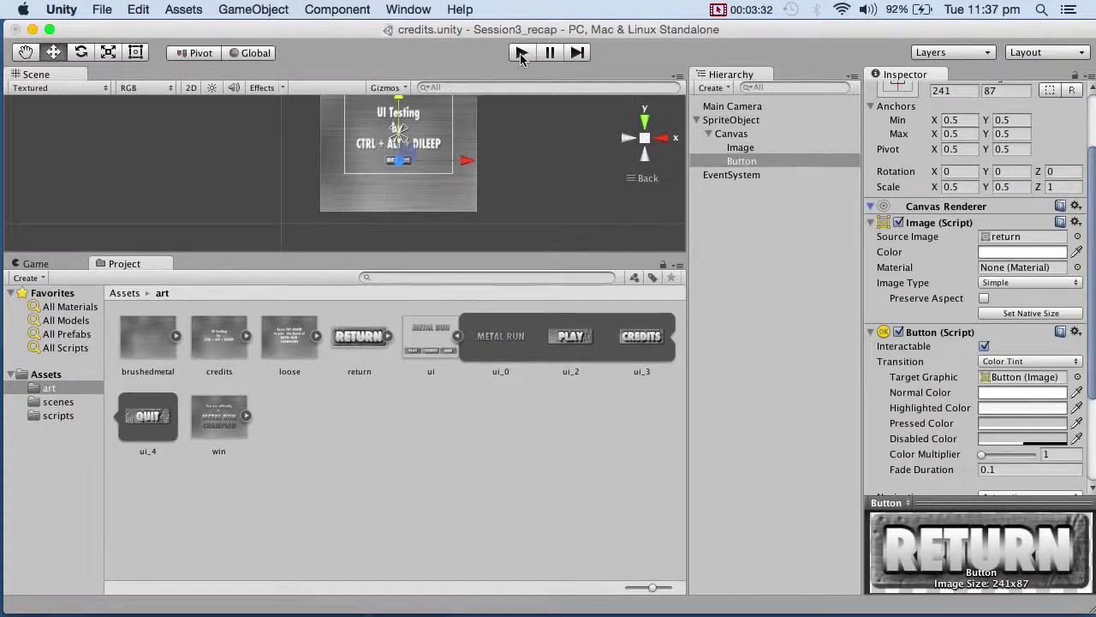
Play-test the credits scene, stop it, and return to the Game view.
left_click(521, 53)
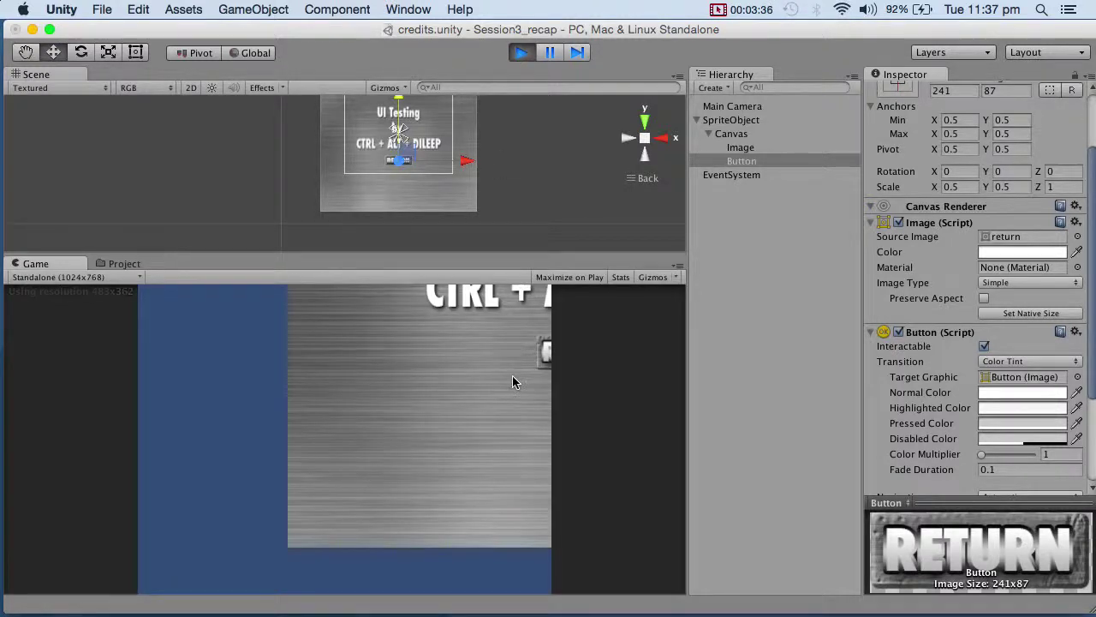
left_click(75, 279)
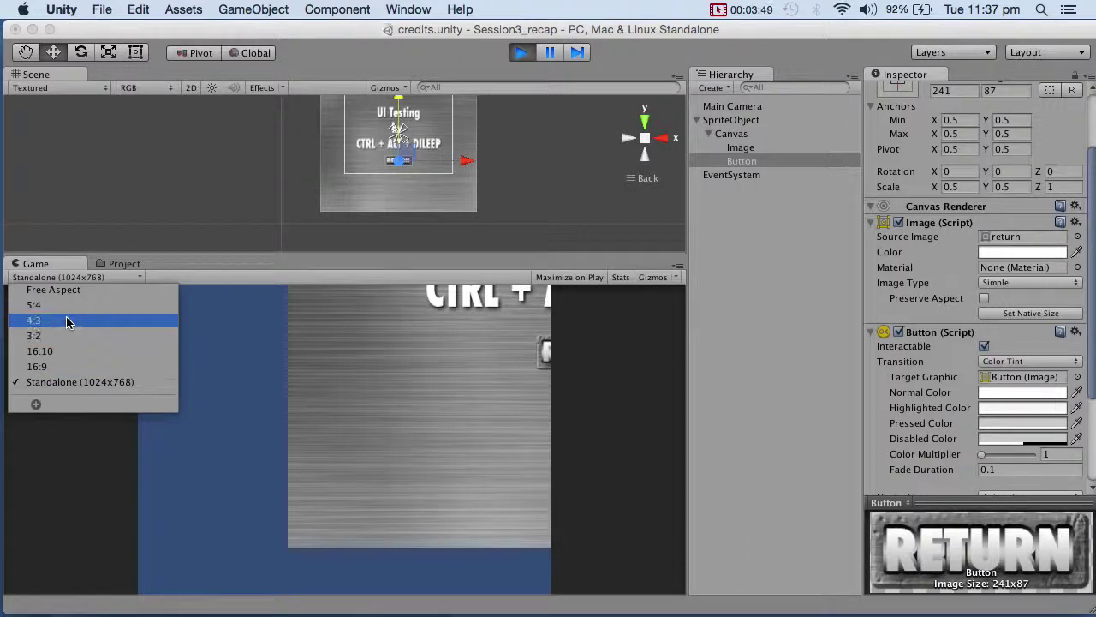
left_click(513, 49)
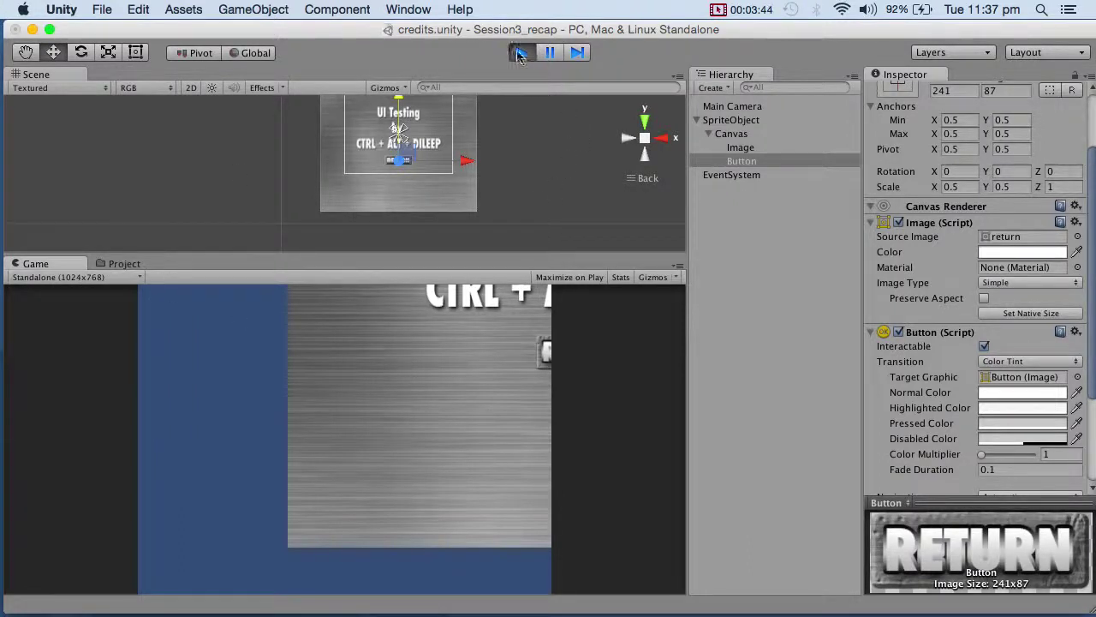
left_click(522, 53)
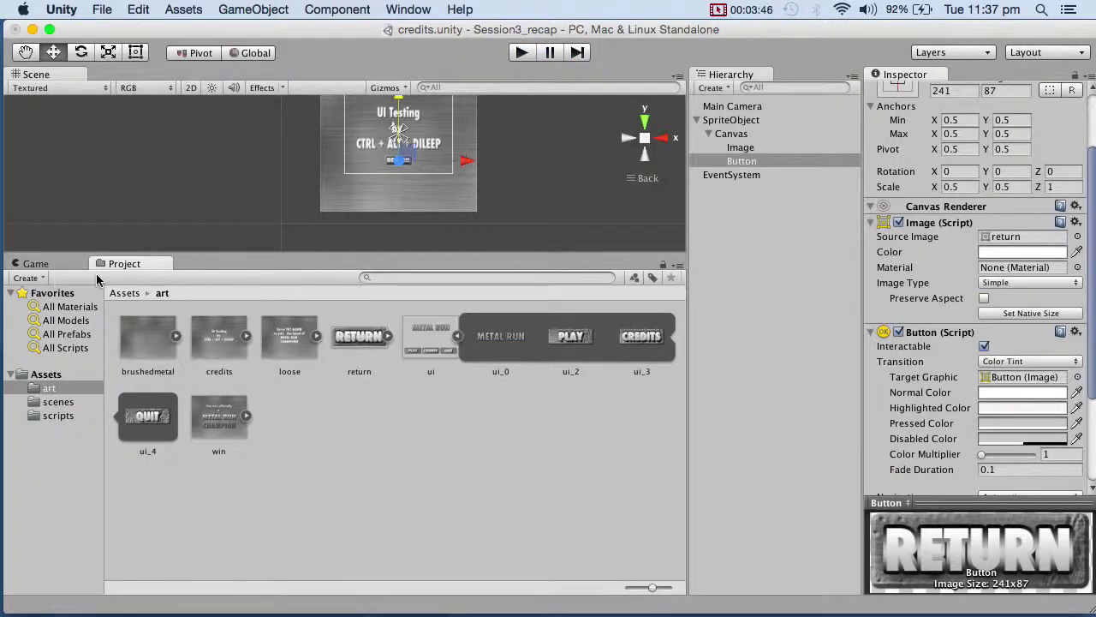
key("super+2")
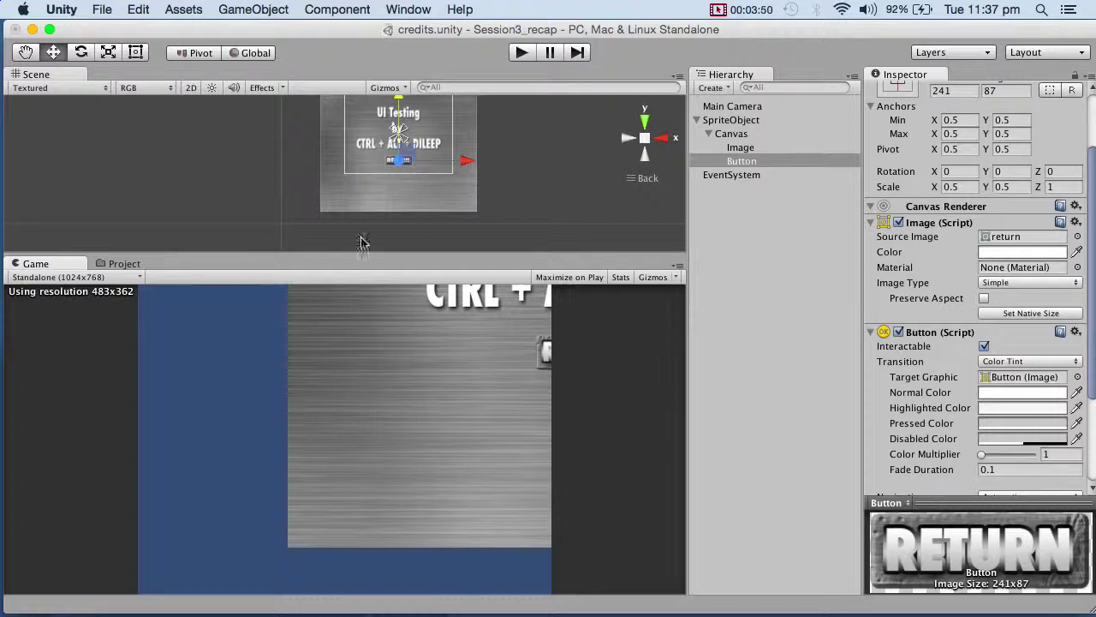
Slide the RETURN button left into view and reposition the credits image horizontally.
left_click_drag(469, 165, 447, 164)
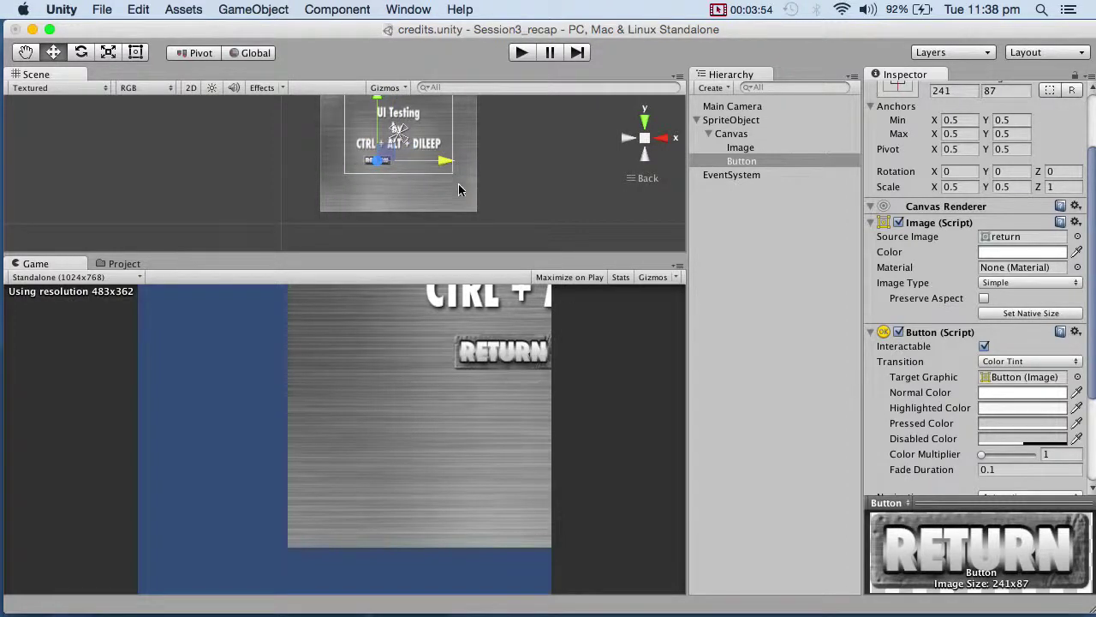
left_click(458, 189)
left_click_drag(456, 135, 389, 125)
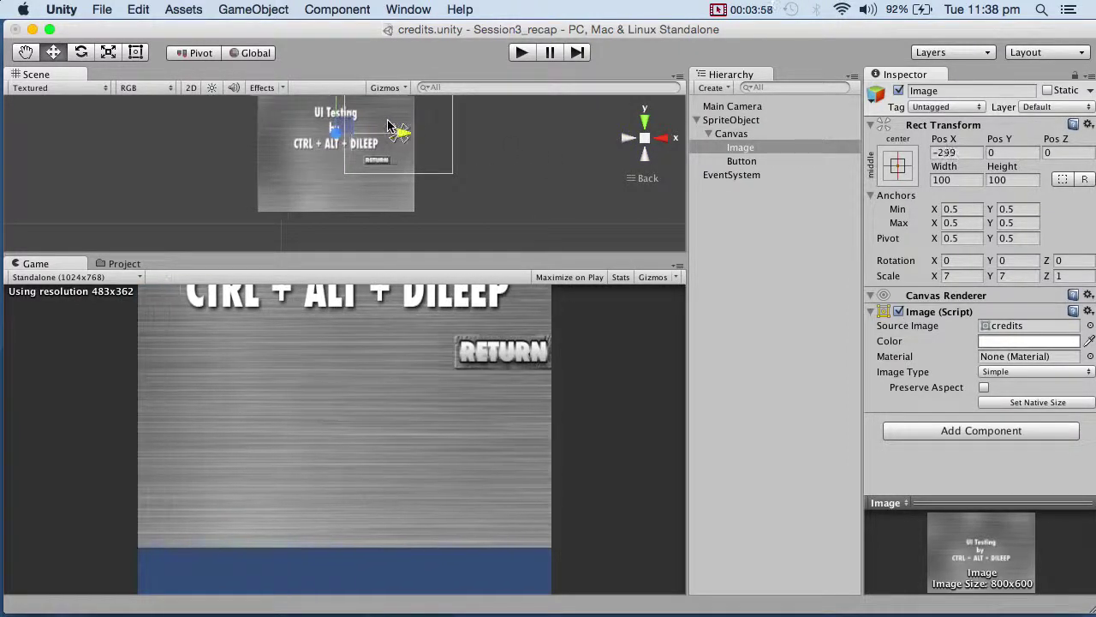
scroll(443, 157, "down", 2)
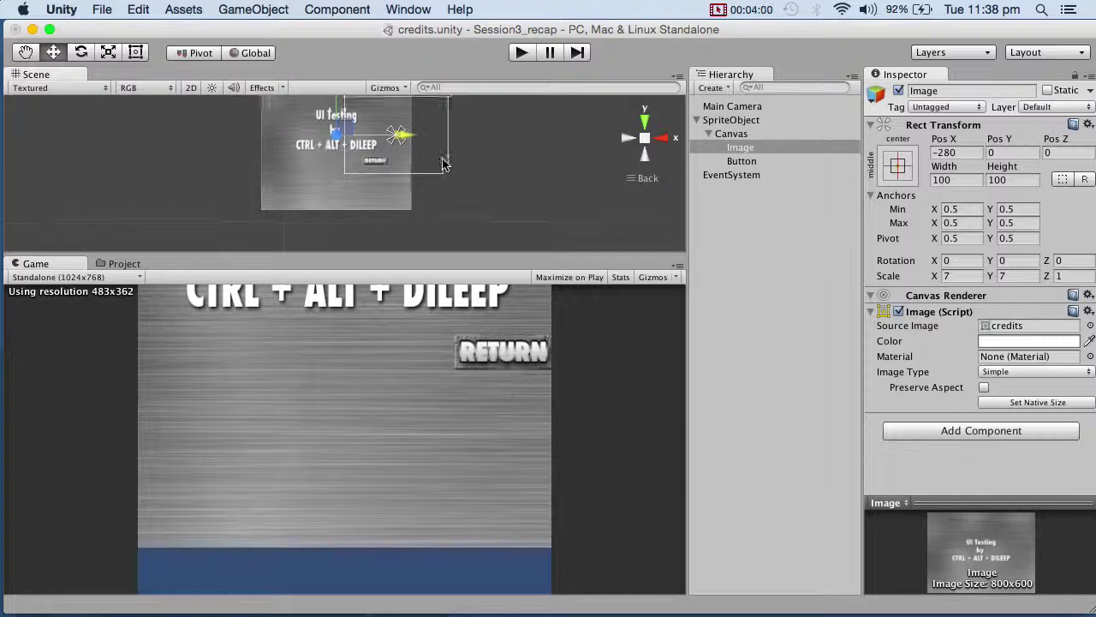
left_click(734, 137)
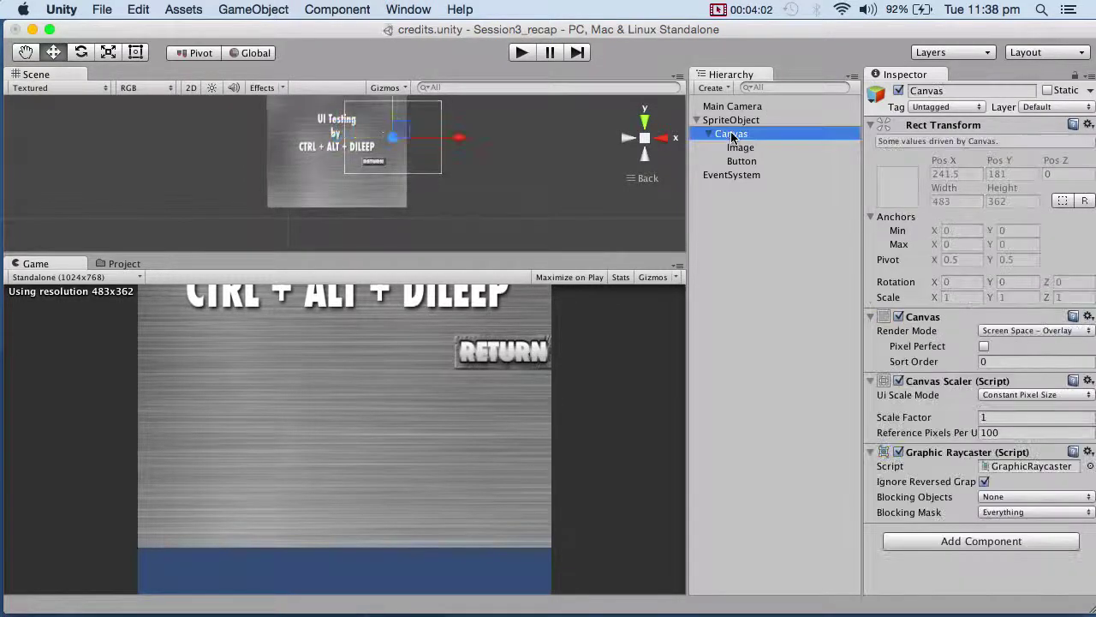
scroll(477, 163, "down", 2)
scroll(477, 163, "down", 1)
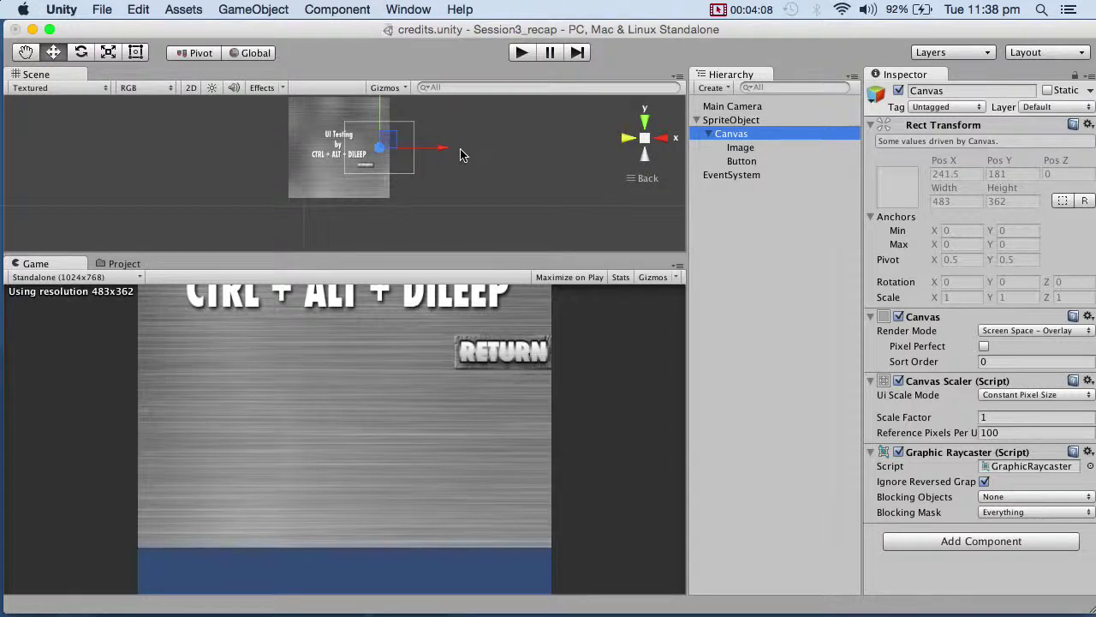
left_click_drag(448, 154, 428, 147)
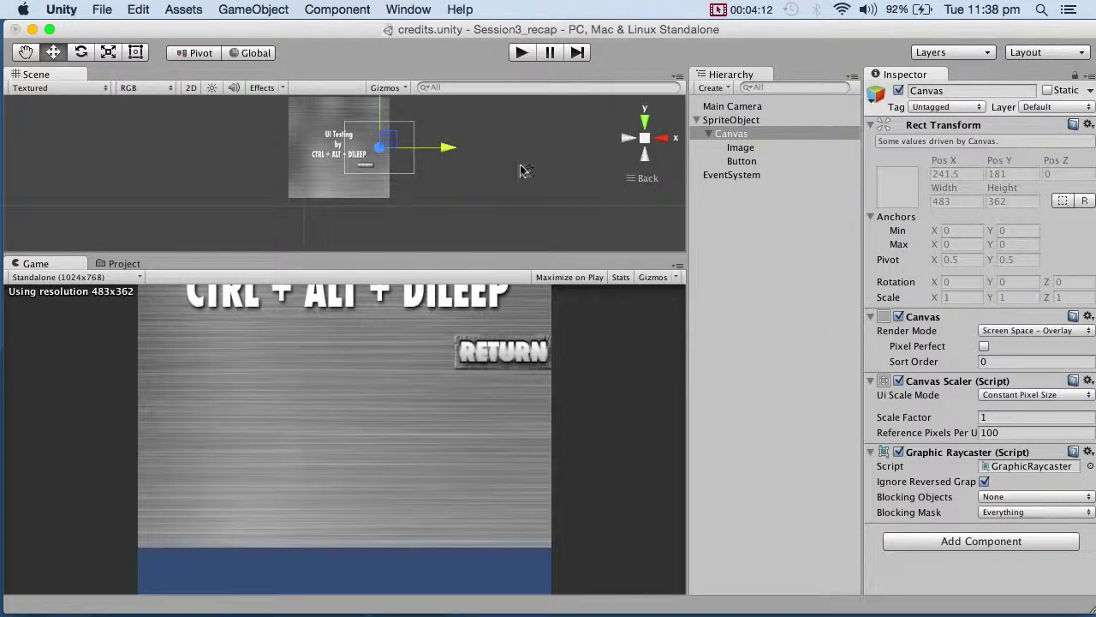
left_click(741, 147)
mouse_move(403, 152)
left_mouse_down()
mouse_move(447, 149)
mouse_move(406, 151)
left_mouse_up()
Check the layout at Free Aspect and 5:4, adjust the image, then return to Standalone (1024x768).
left_click(92, 278)
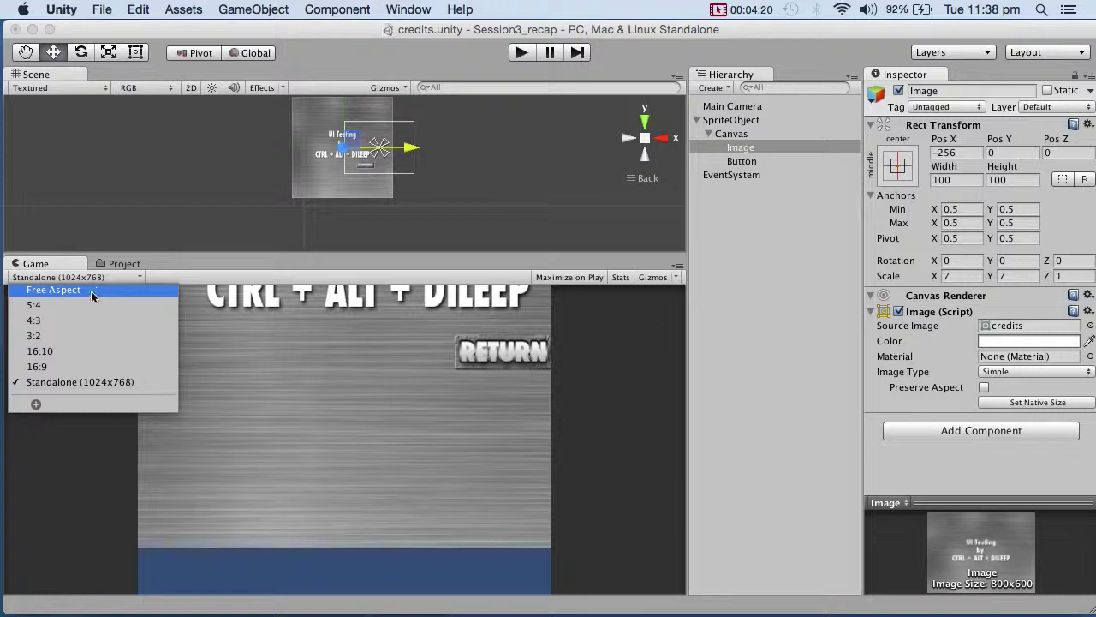
left_click(93, 294)
left_click(92, 278)
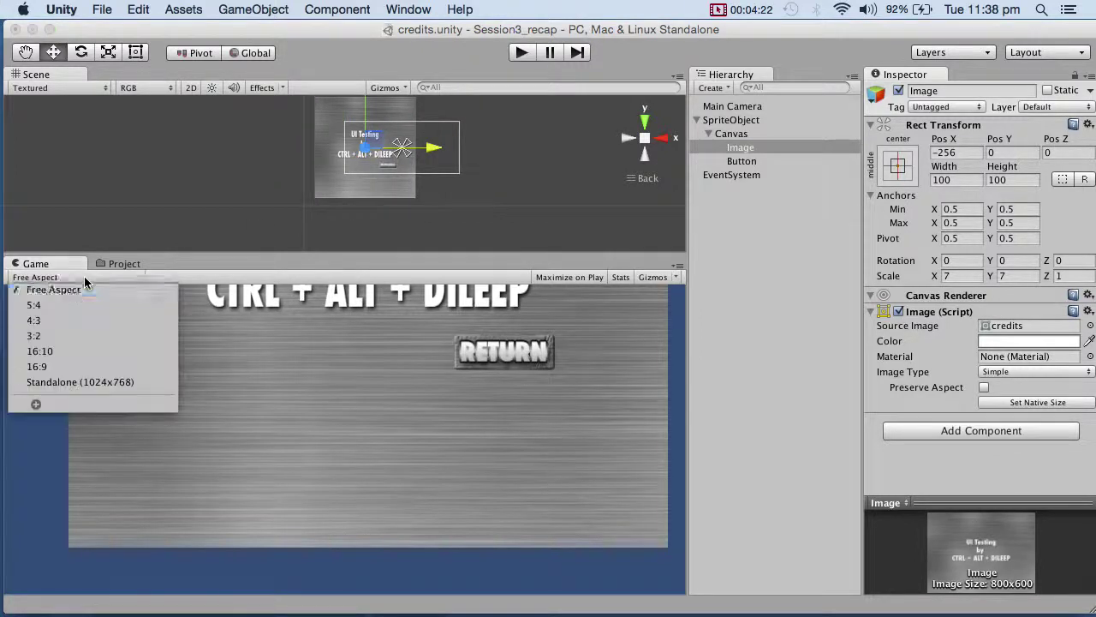
left_click(71, 307)
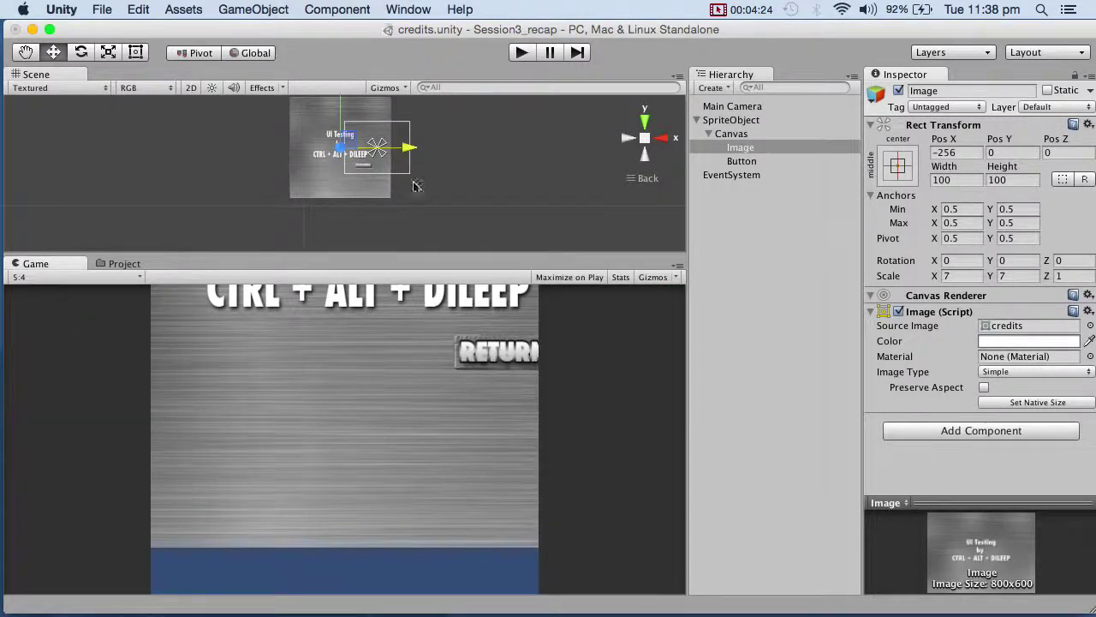
left_click_drag(408, 150, 449, 152)
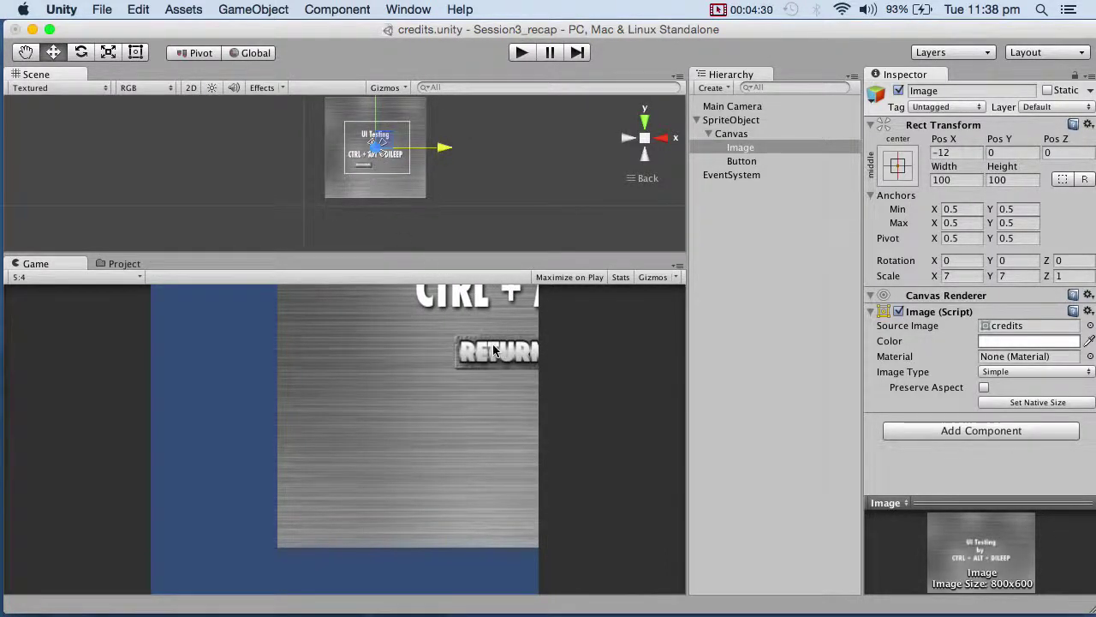
left_click(73, 277)
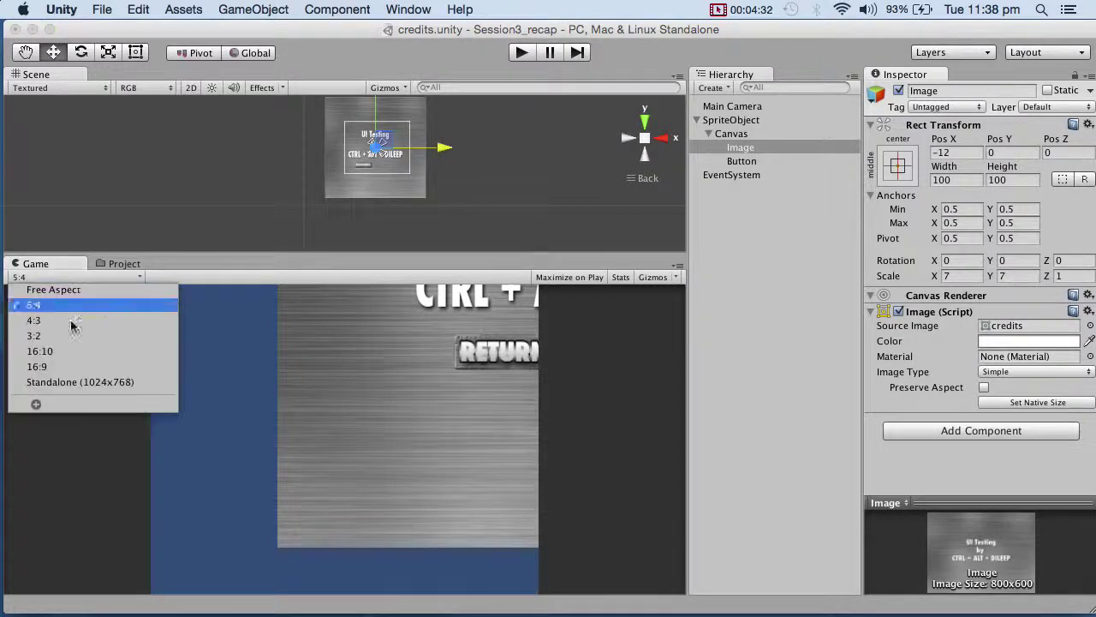
left_click(86, 384)
mouse_move(441, 150)
left_mouse_down()
mouse_move(420, 152)
mouse_move(435, 151)
left_mouse_up()
Keep the Canvas in Screen Space - Overlay and nudge the RETURN button left to -132, -123.
left_click(735, 135)
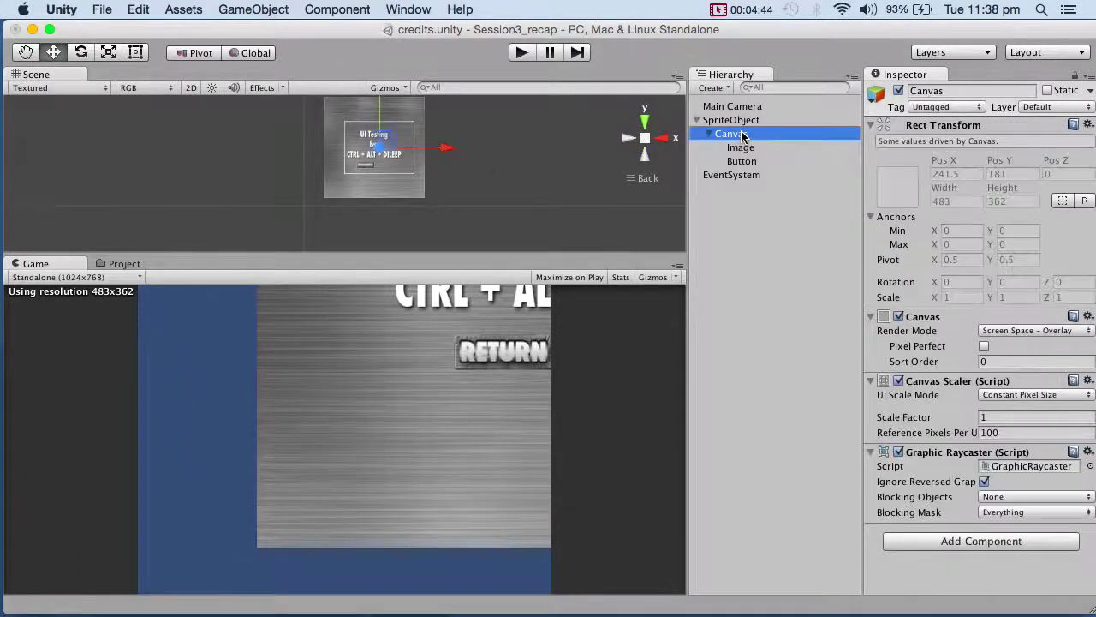
left_click(1064, 334)
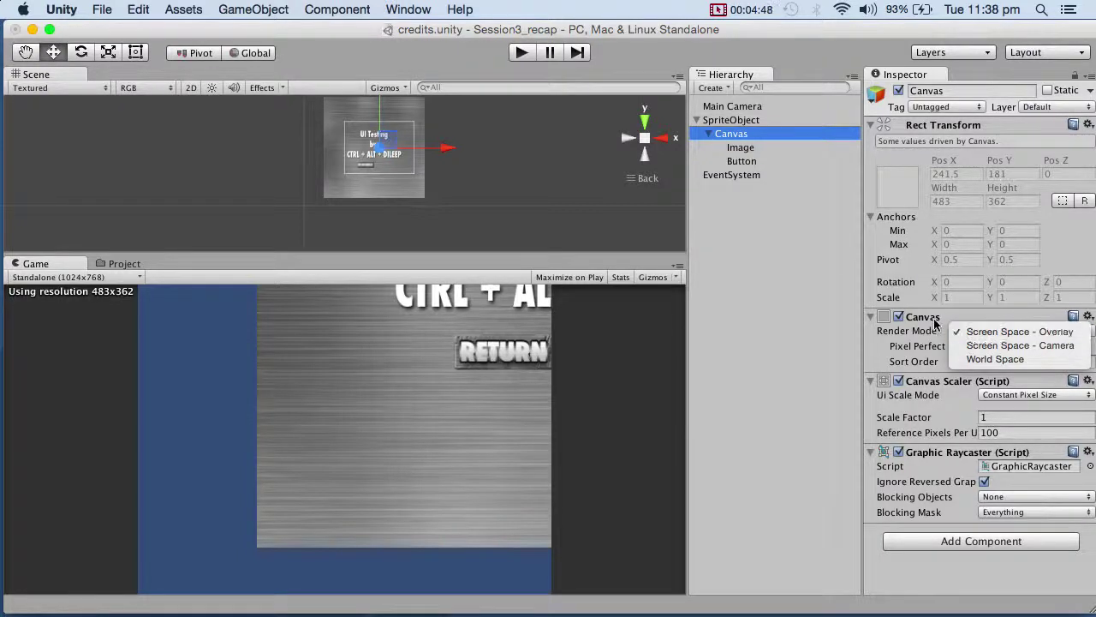
left_click(994, 333)
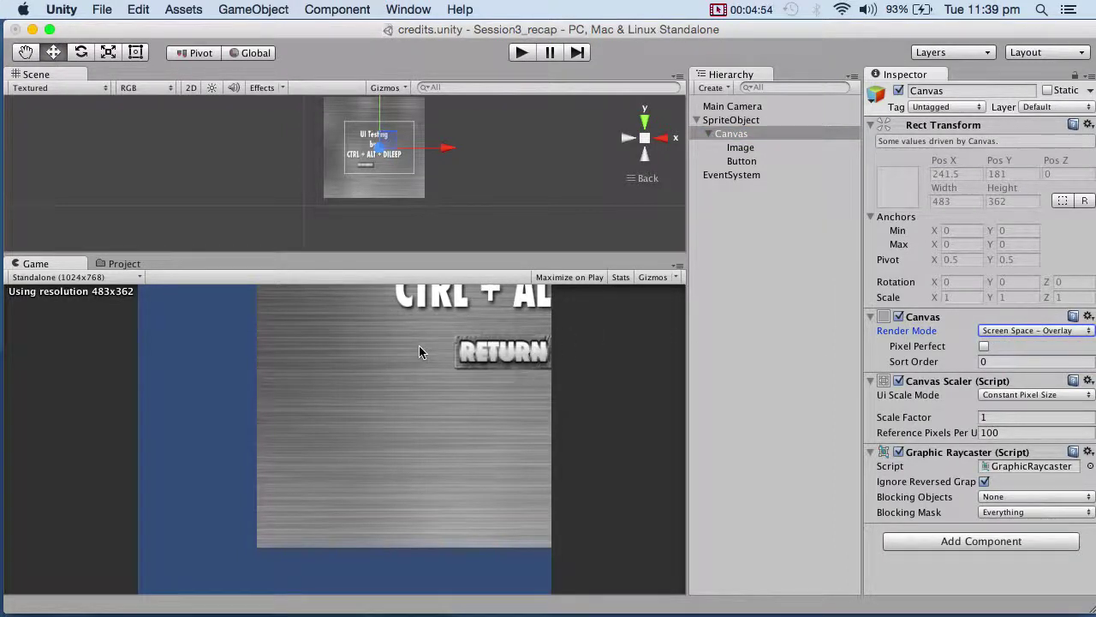
left_click(367, 170)
left_click_drag(434, 170, 405, 147)
Lower the credits image to Pos Y -185 and move the RETURN button below it to -281, -349.
left_click(418, 128)
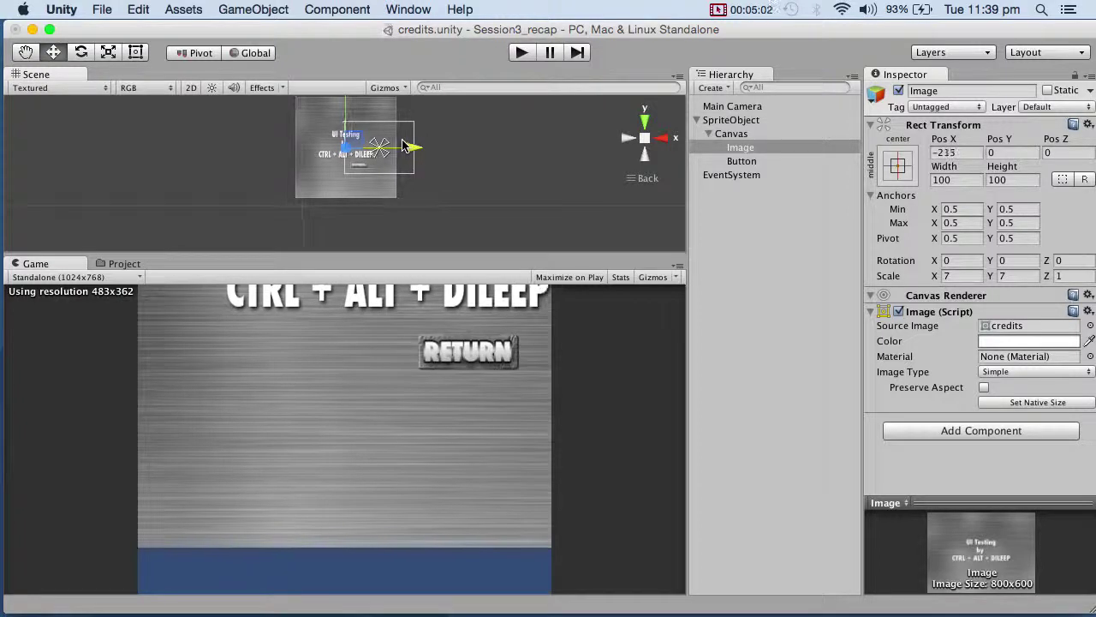
left_click_drag(347, 109, 344, 137)
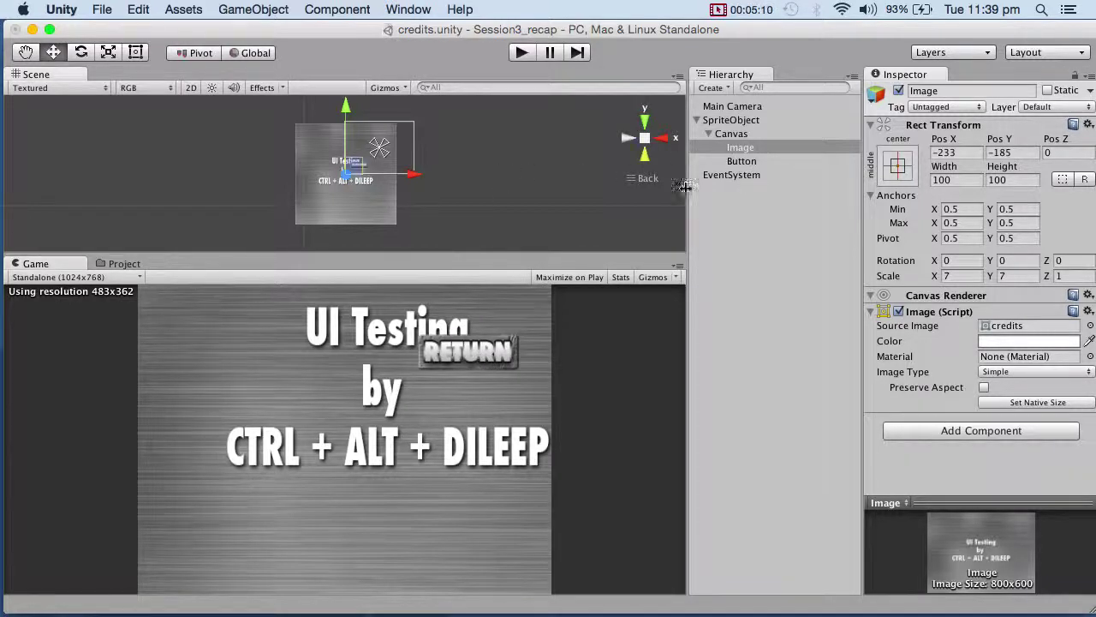
left_click(743, 162)
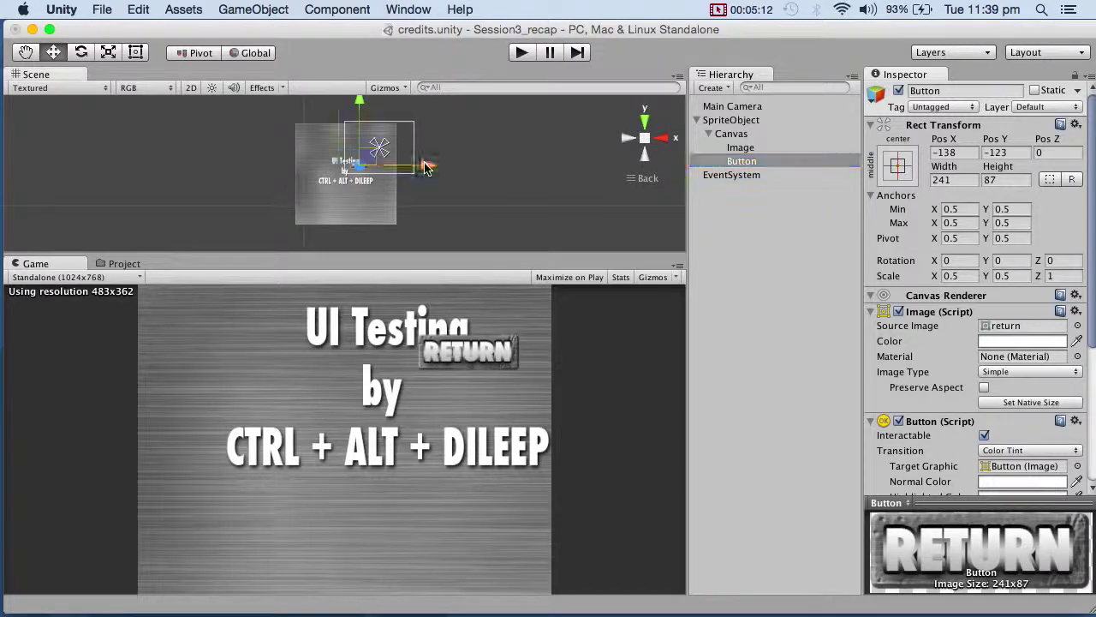
left_click_drag(426, 167, 407, 167)
left_click_drag(341, 103, 341, 130)
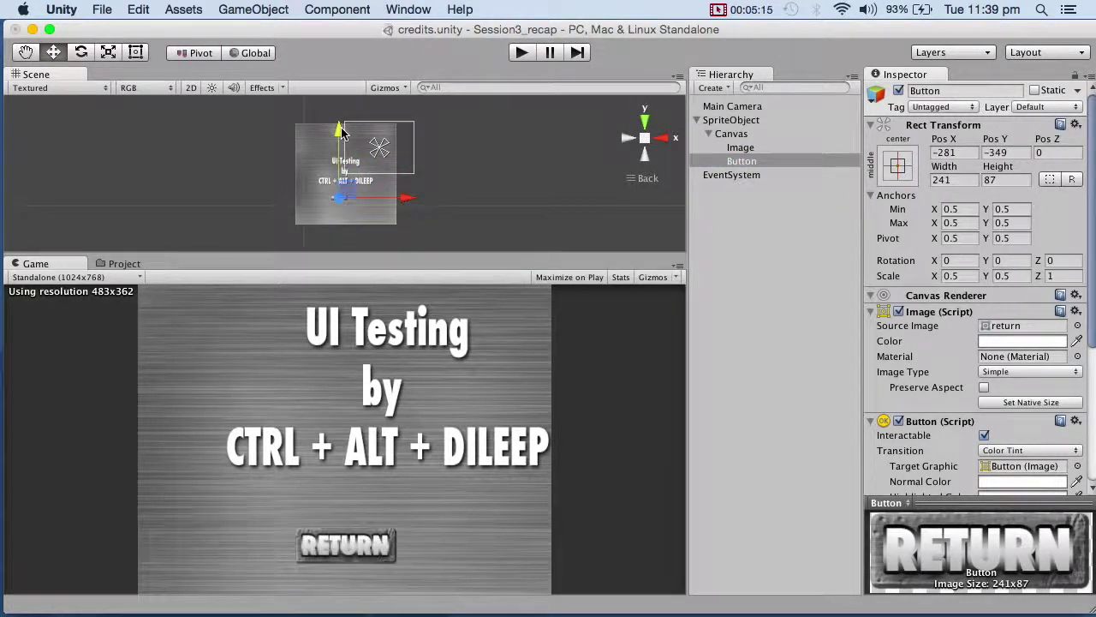
left_click(522, 54)
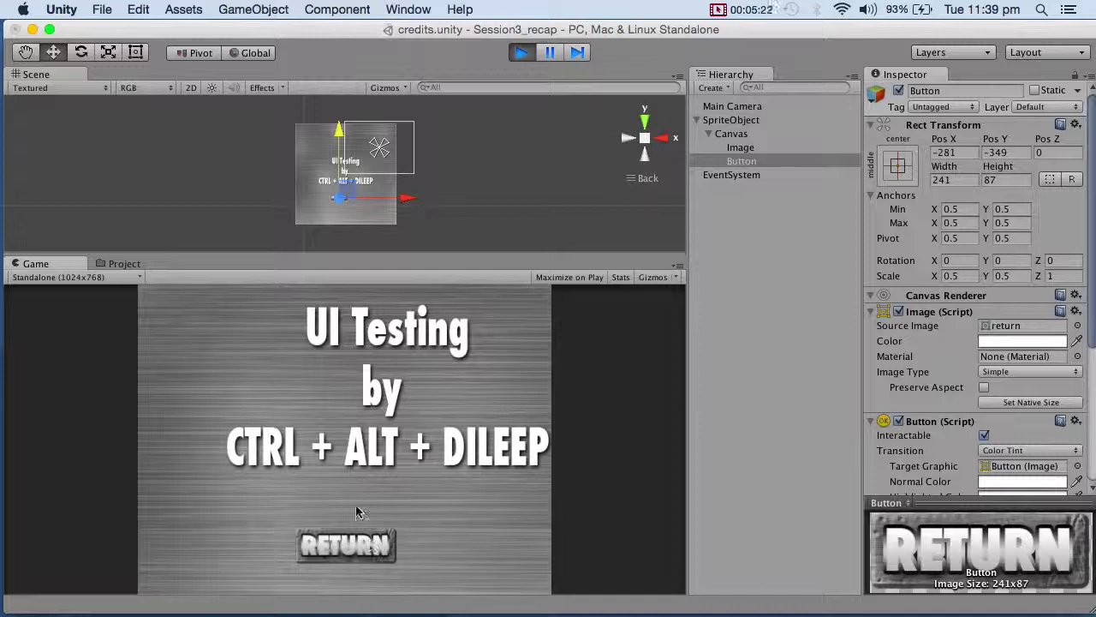
left_click(363, 546)
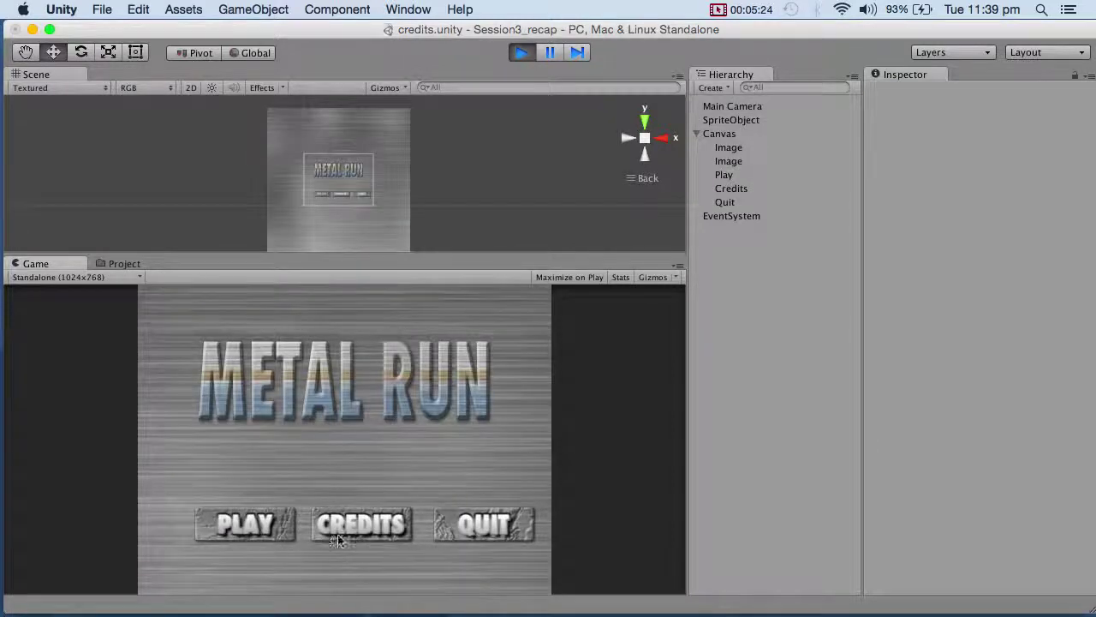
left_click(346, 531)
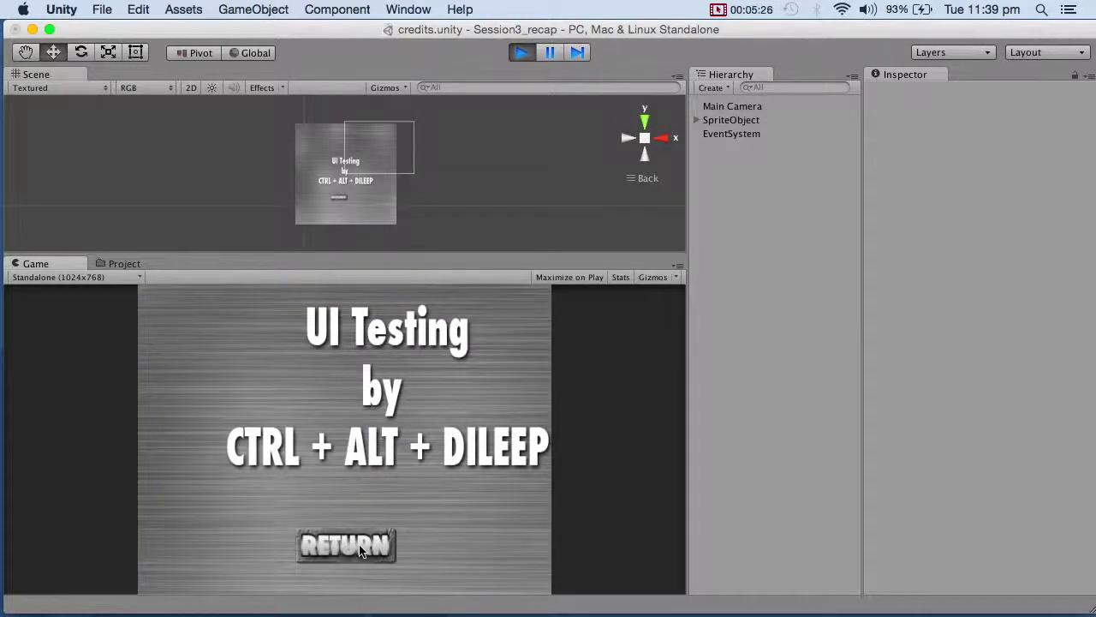
left_click(359, 544)
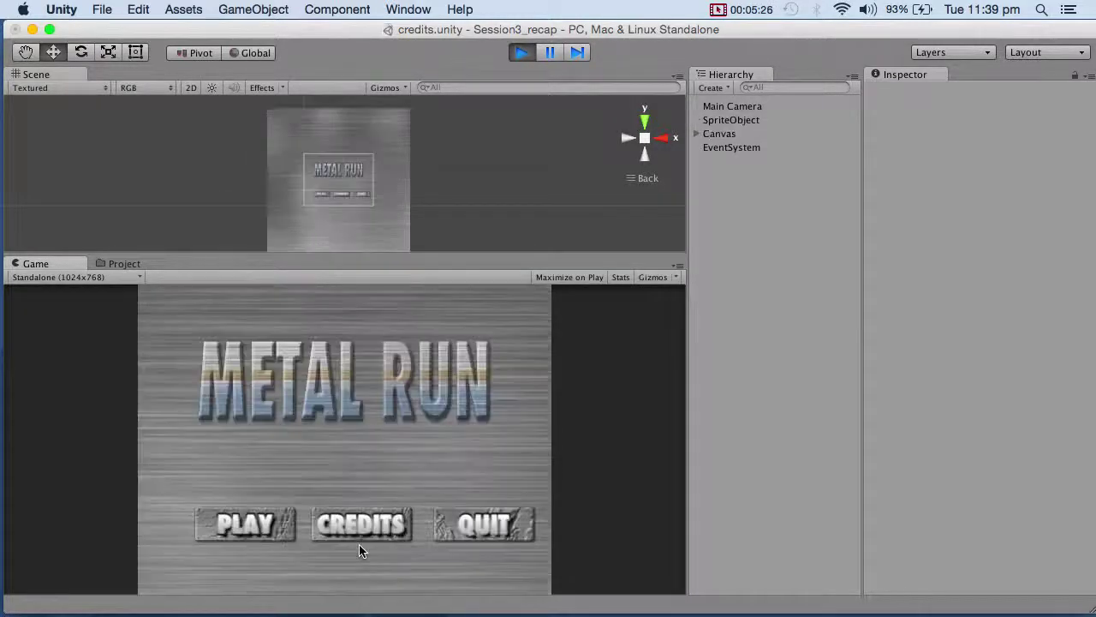
left_click(522, 53)
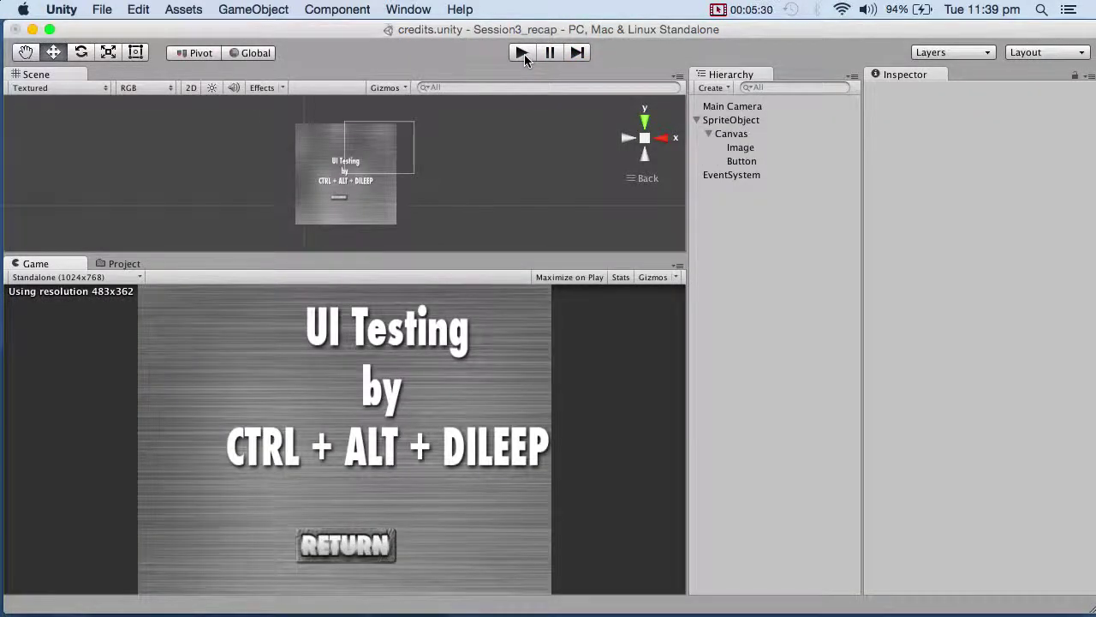